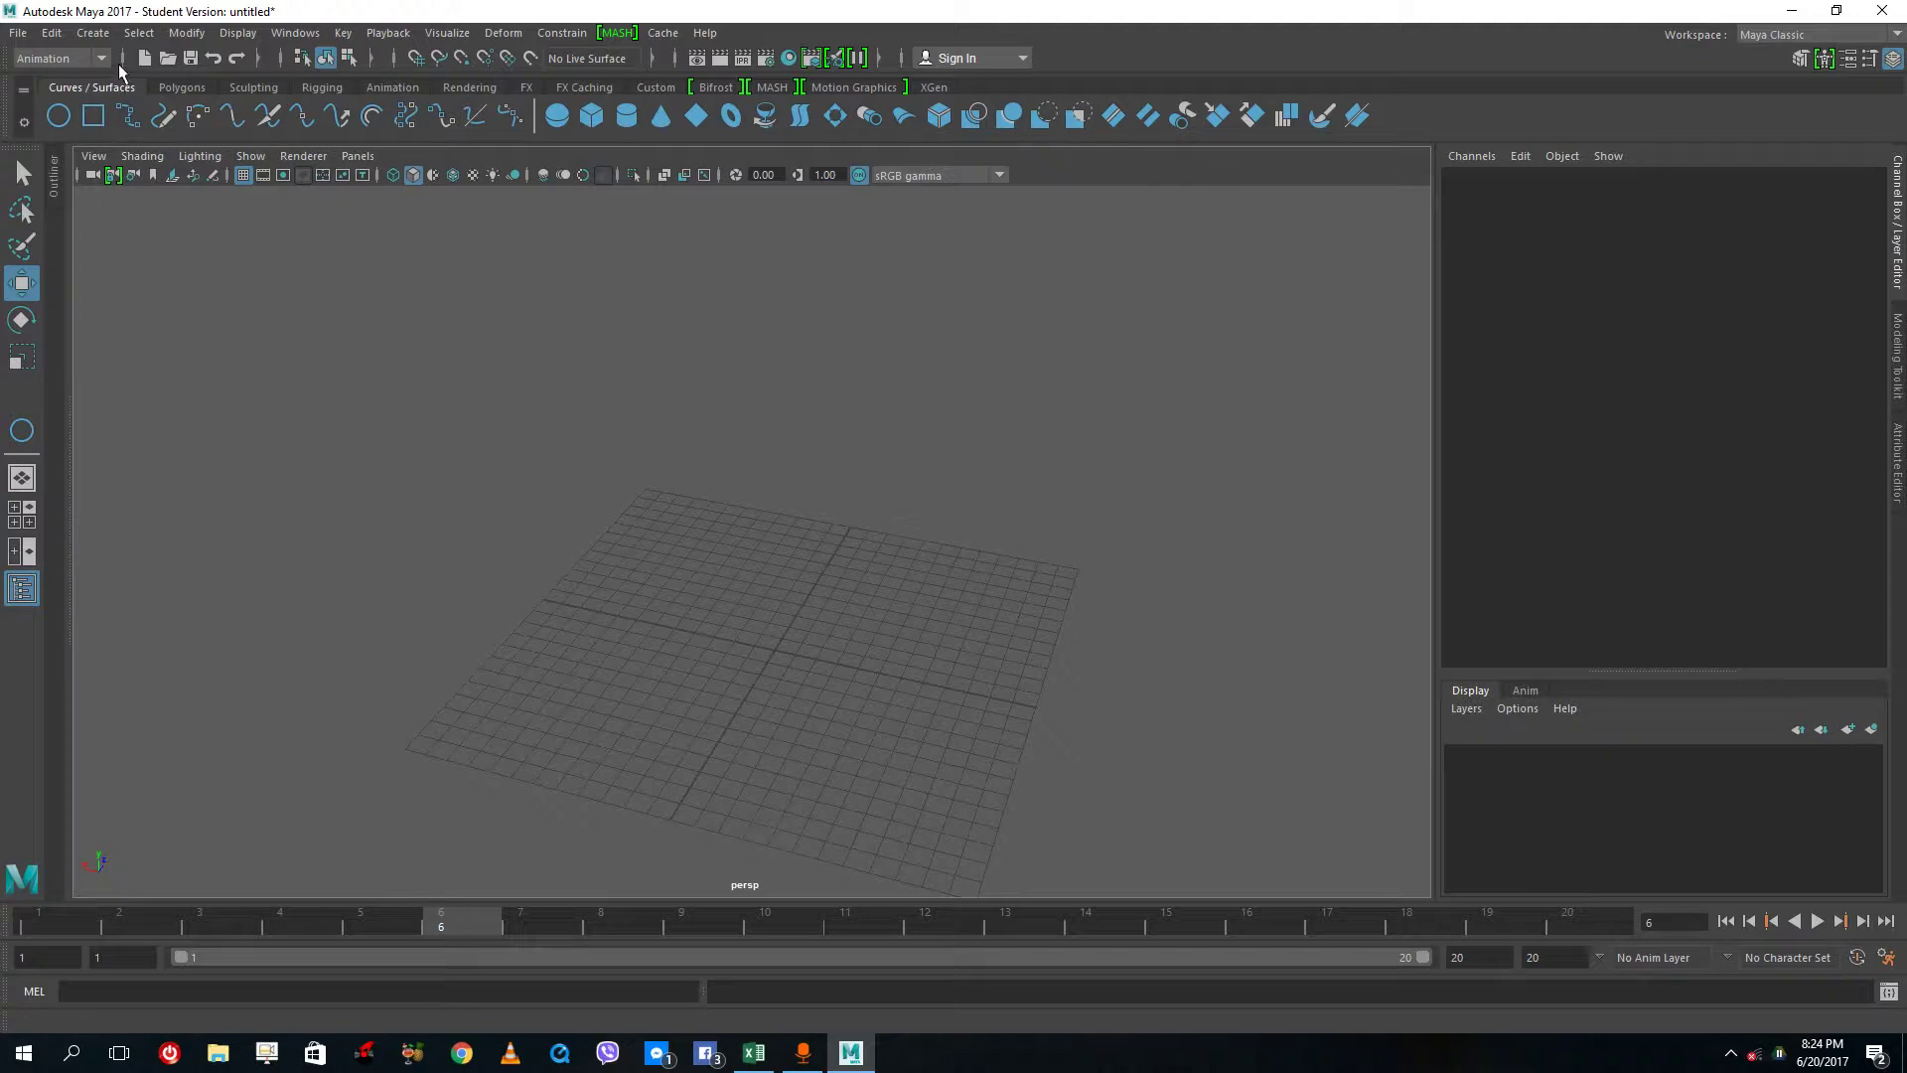
# Step: Create a polygon cube and a NURBS circle beside it on the grid
pyautogui.click(181, 90)
pyautogui.click(93, 116)
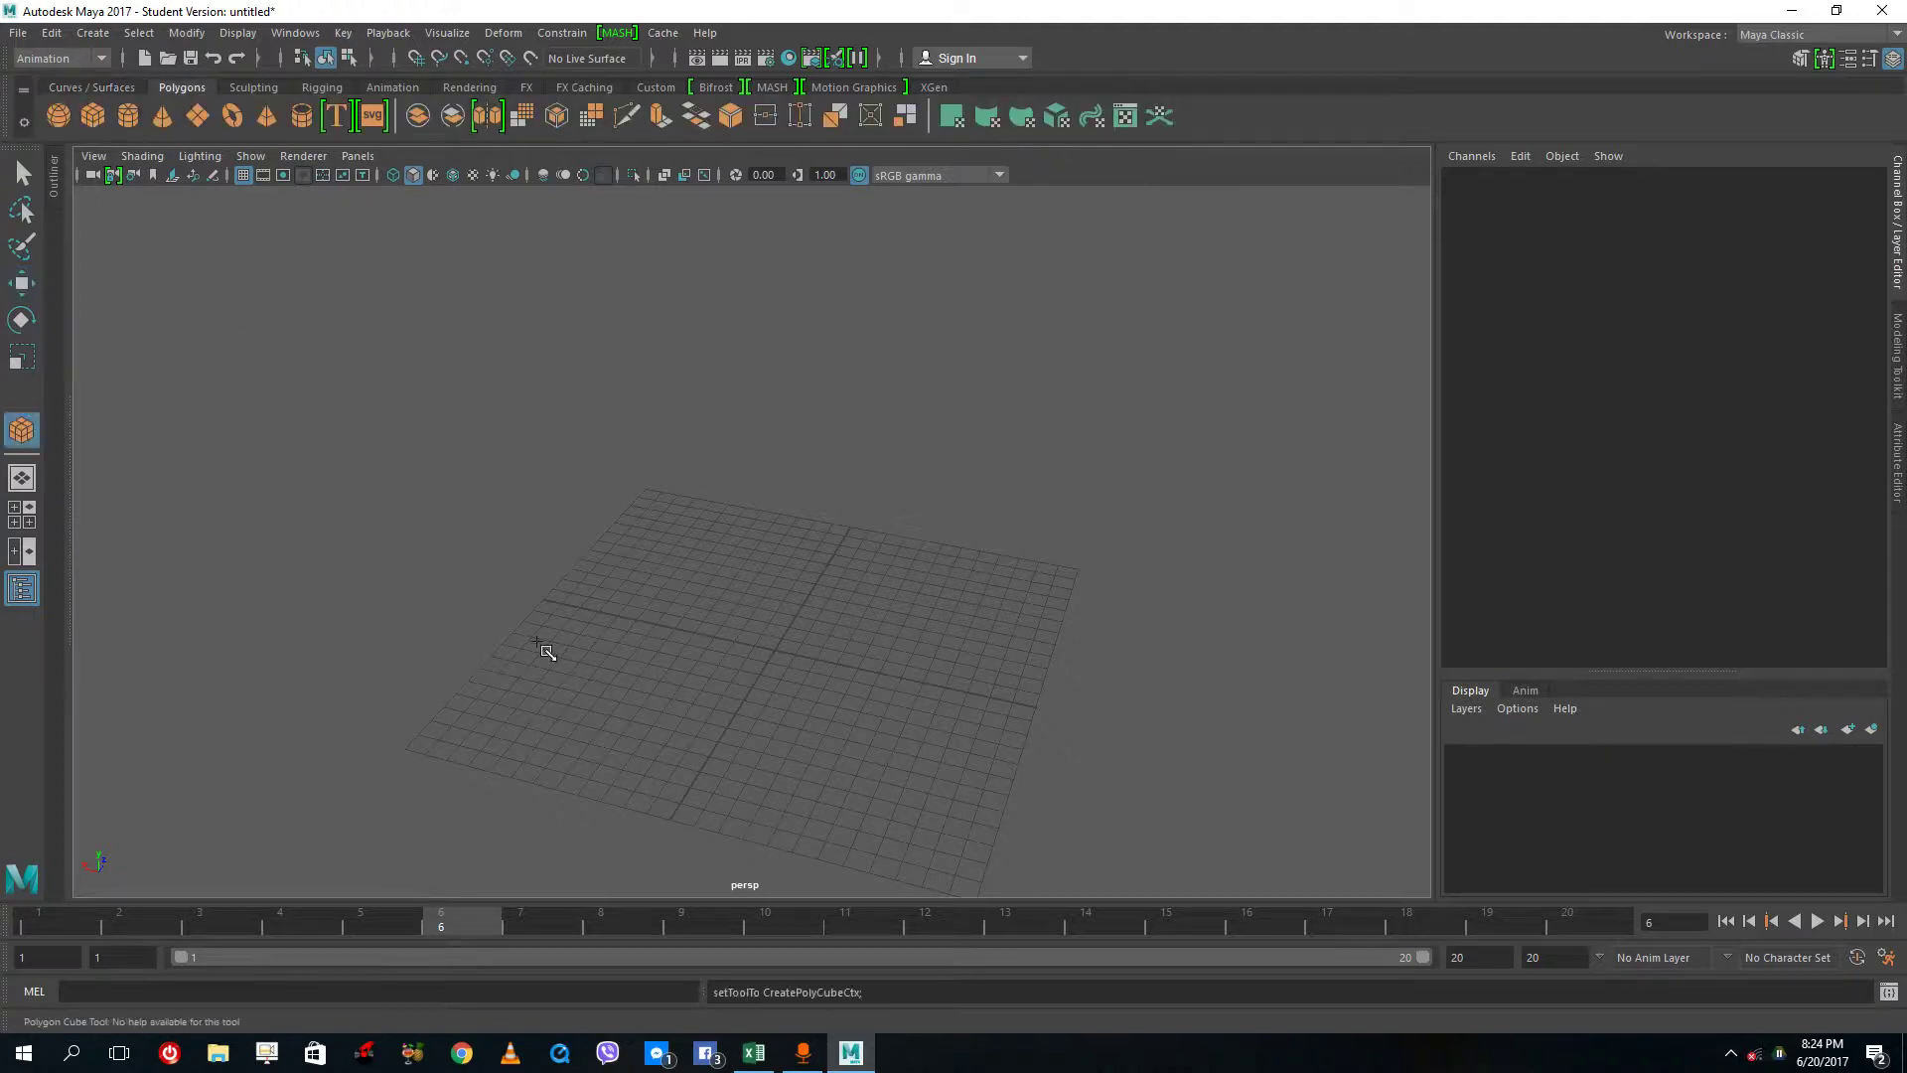
pyautogui.moveTo(574, 608); pyautogui.dragTo(625, 586)
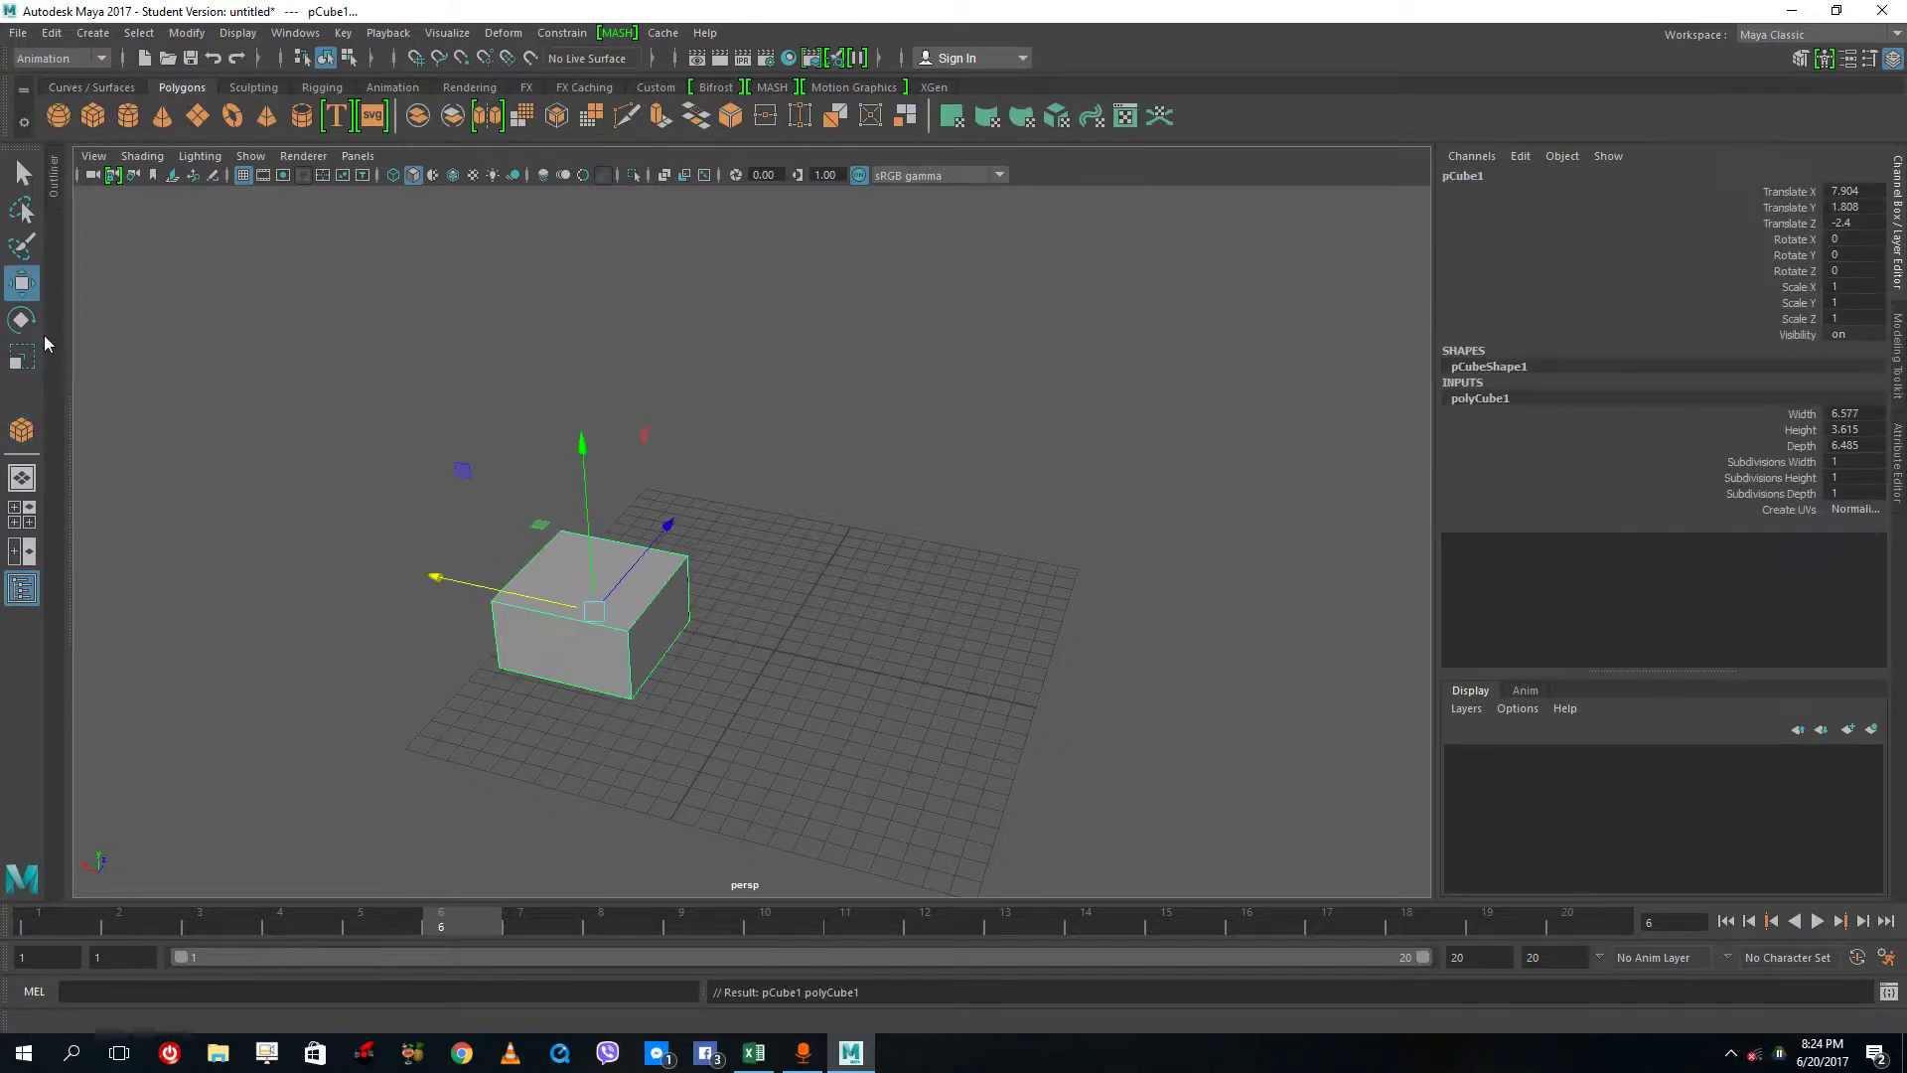
pyautogui.click(91, 88)
pyautogui.click(59, 116)
pyautogui.moveTo(491, 733); pyautogui.dragTo(526, 770)
# Step: Move the cube along X to Translate X 4.595, Y 1.808, Z -2.4
pyautogui.click(524, 603)
pyautogui.moveTo(525, 603); pyautogui.dragTo(526, 722)
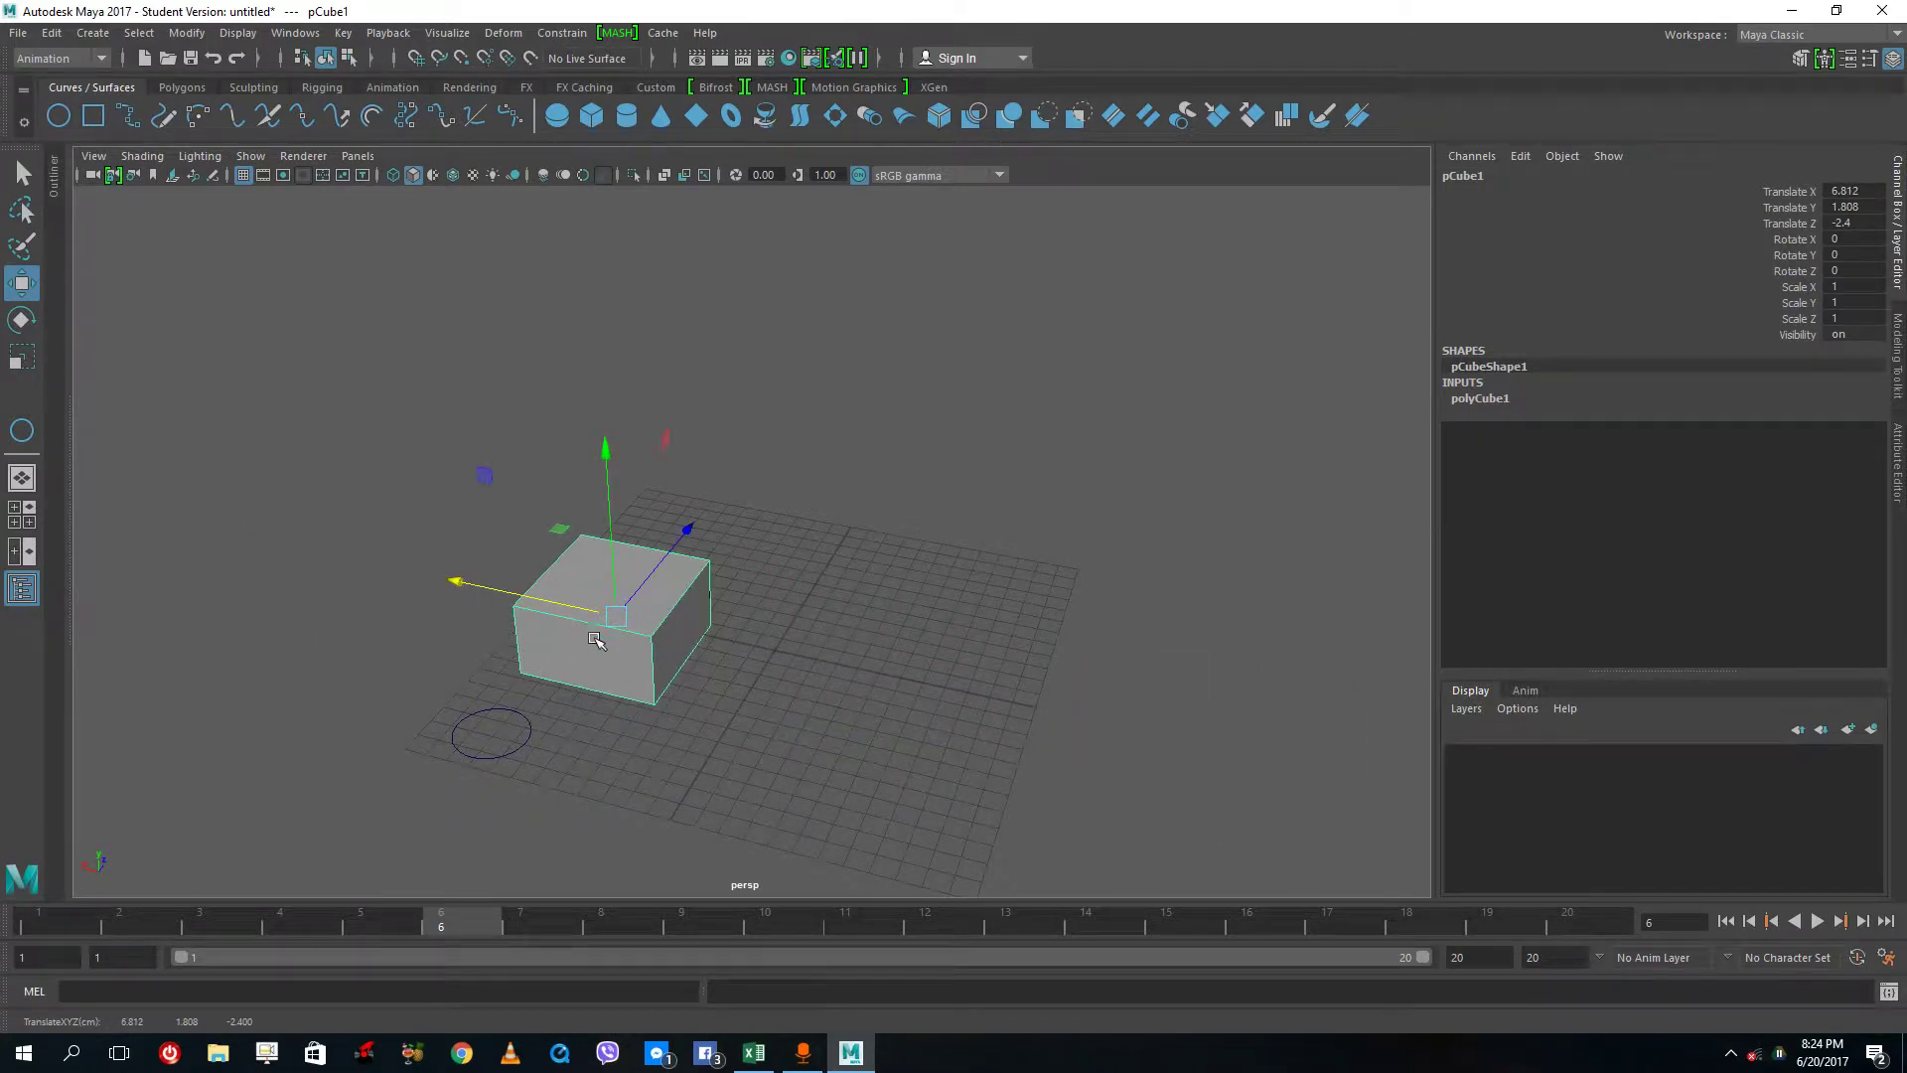
pyautogui.moveTo(595, 640); pyautogui.dragTo(941, 626)
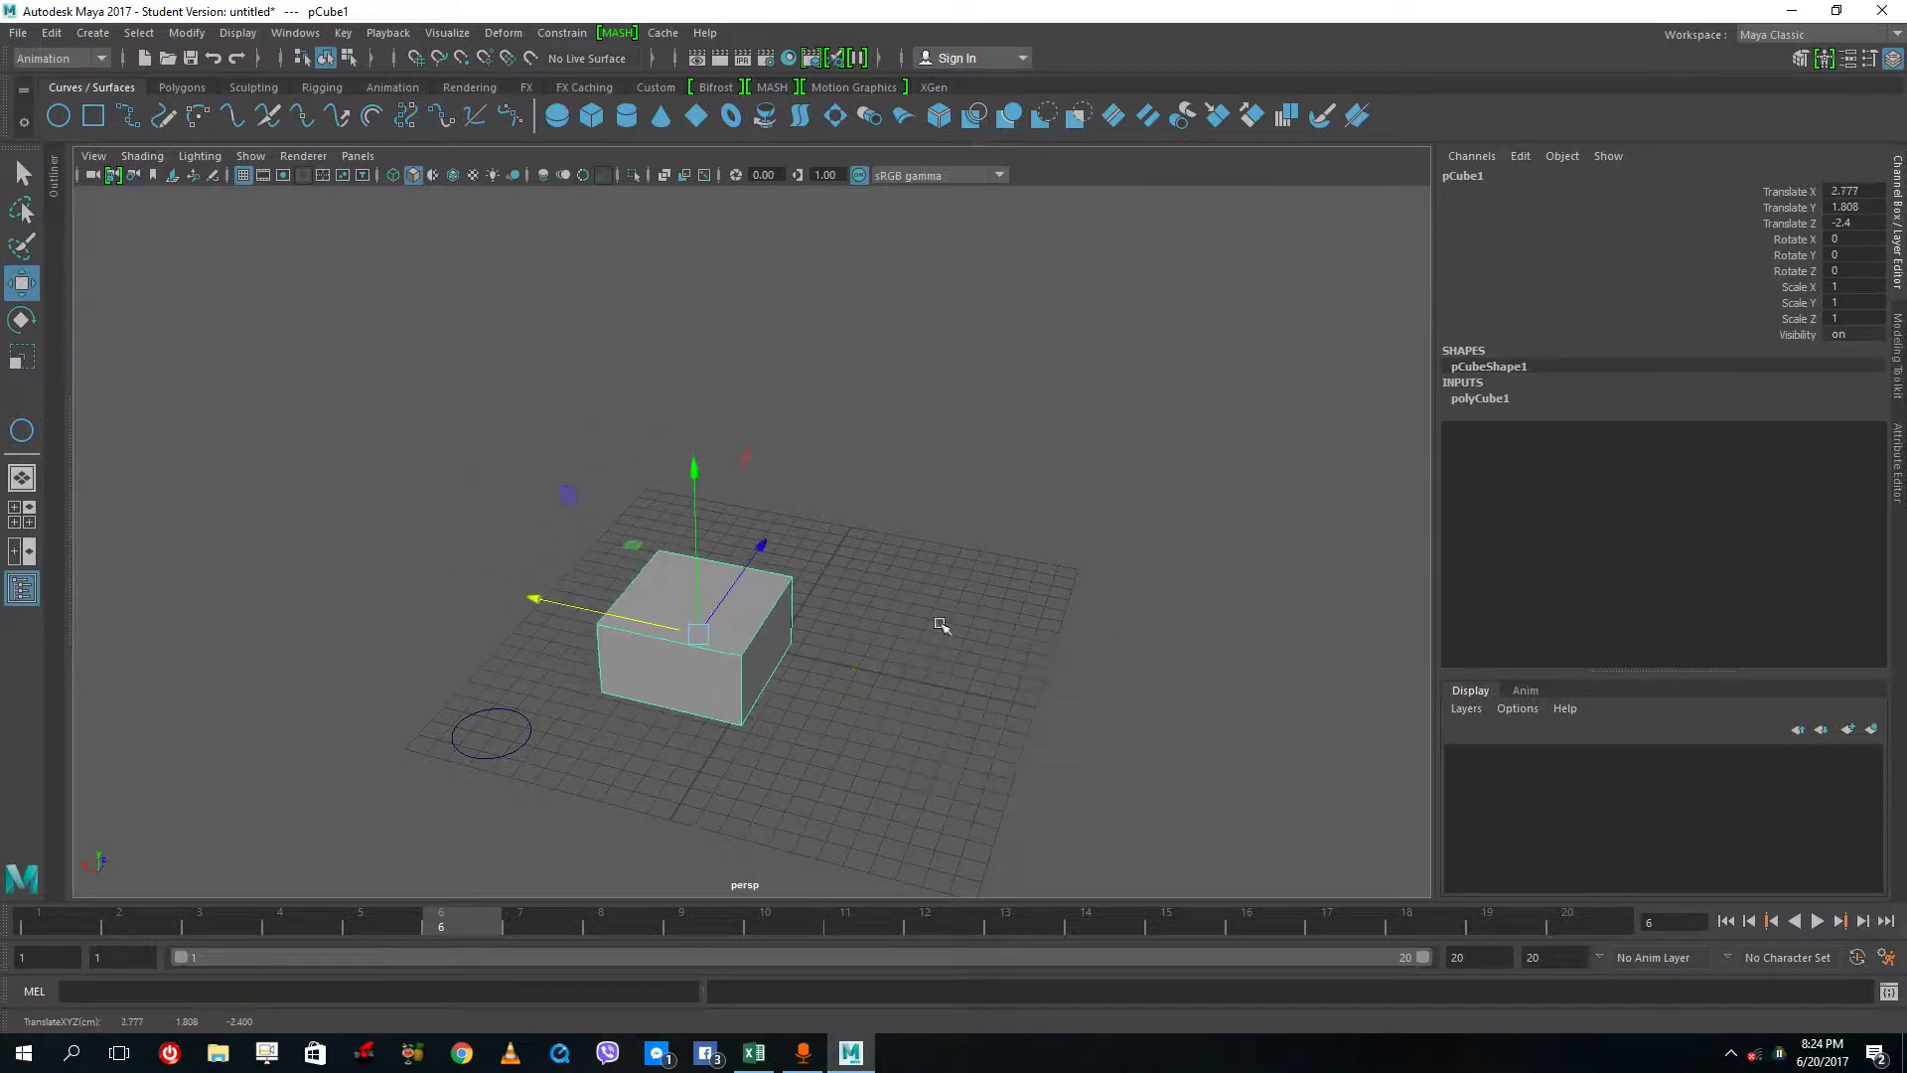
pyautogui.moveTo(1813, 202); pyautogui.dragTo(1753, 258, button='middle')
pyautogui.click(1798, 207)
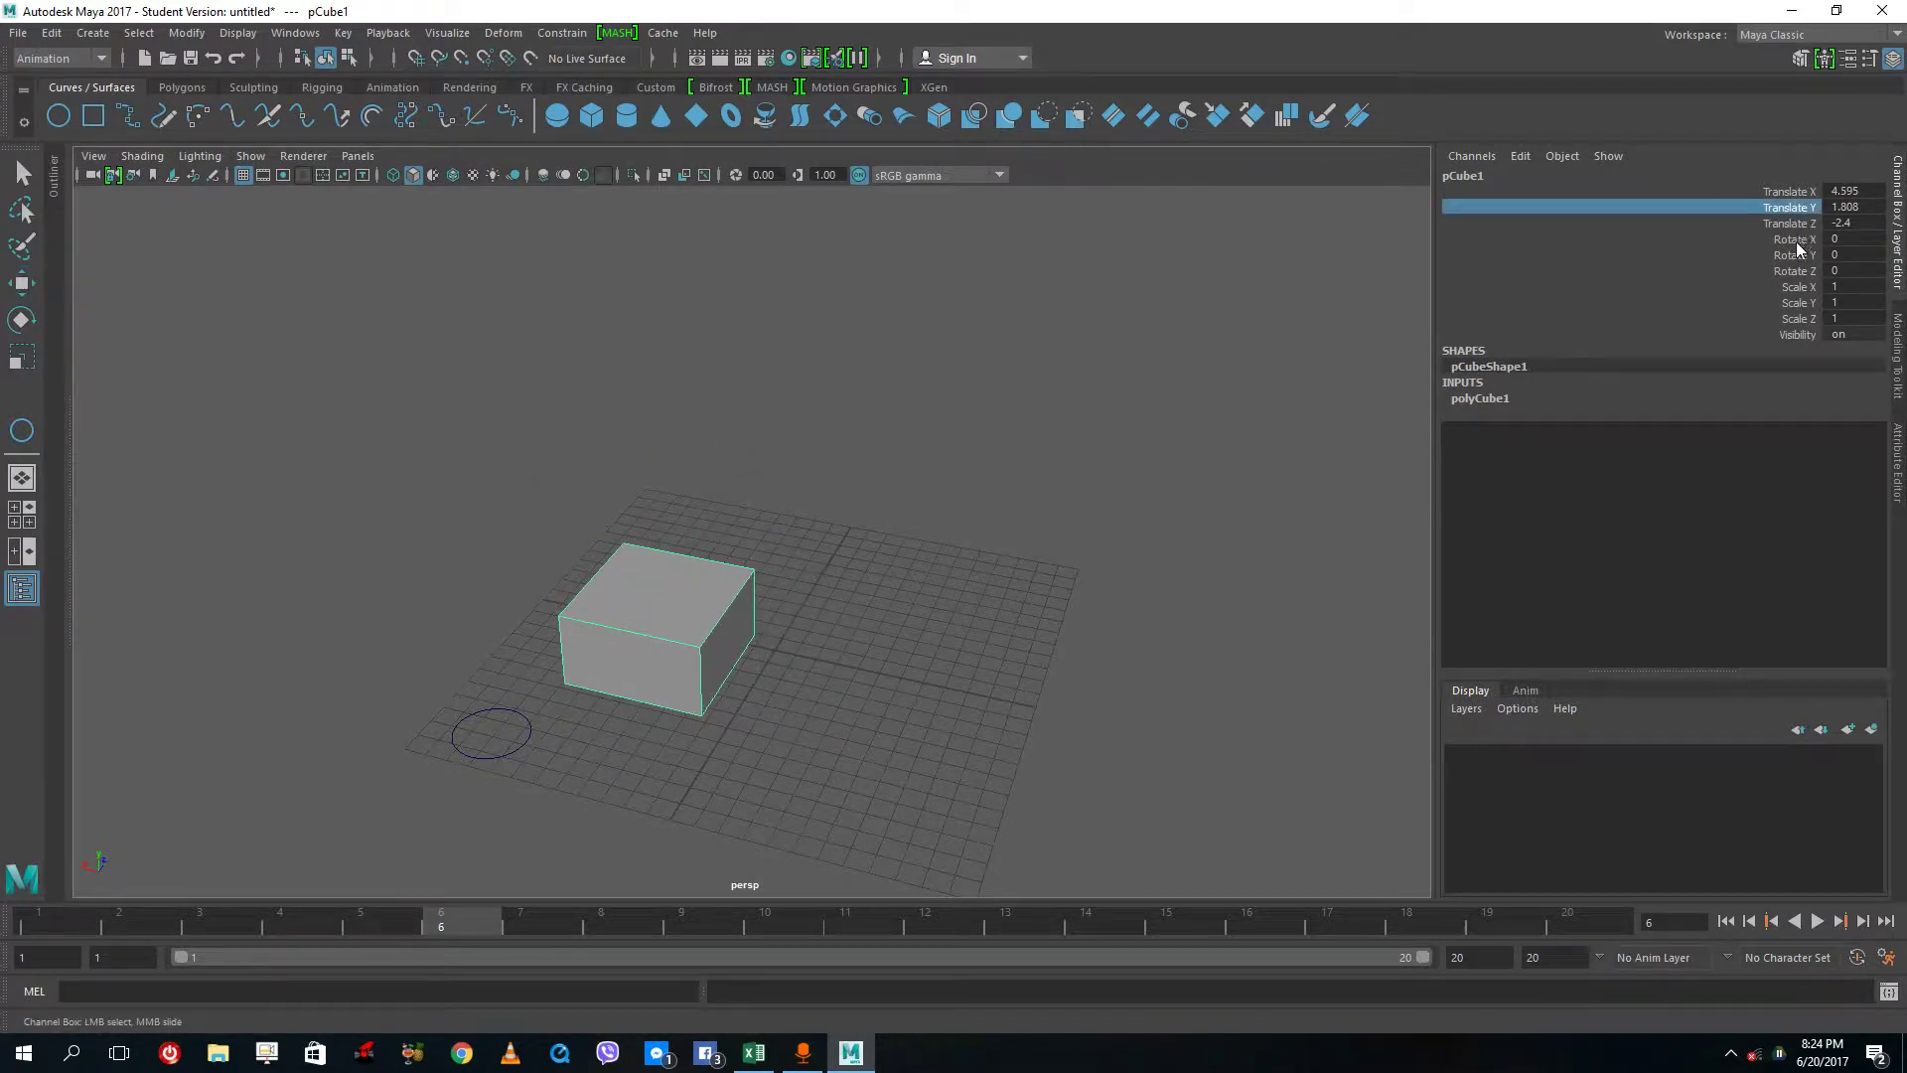
# Step: Lock the cube's channels from Translate Y through Visibility in the Channel Box
pyautogui.keyDown('shift'); pyautogui.click(1793, 336); pyautogui.keyUp('shift')
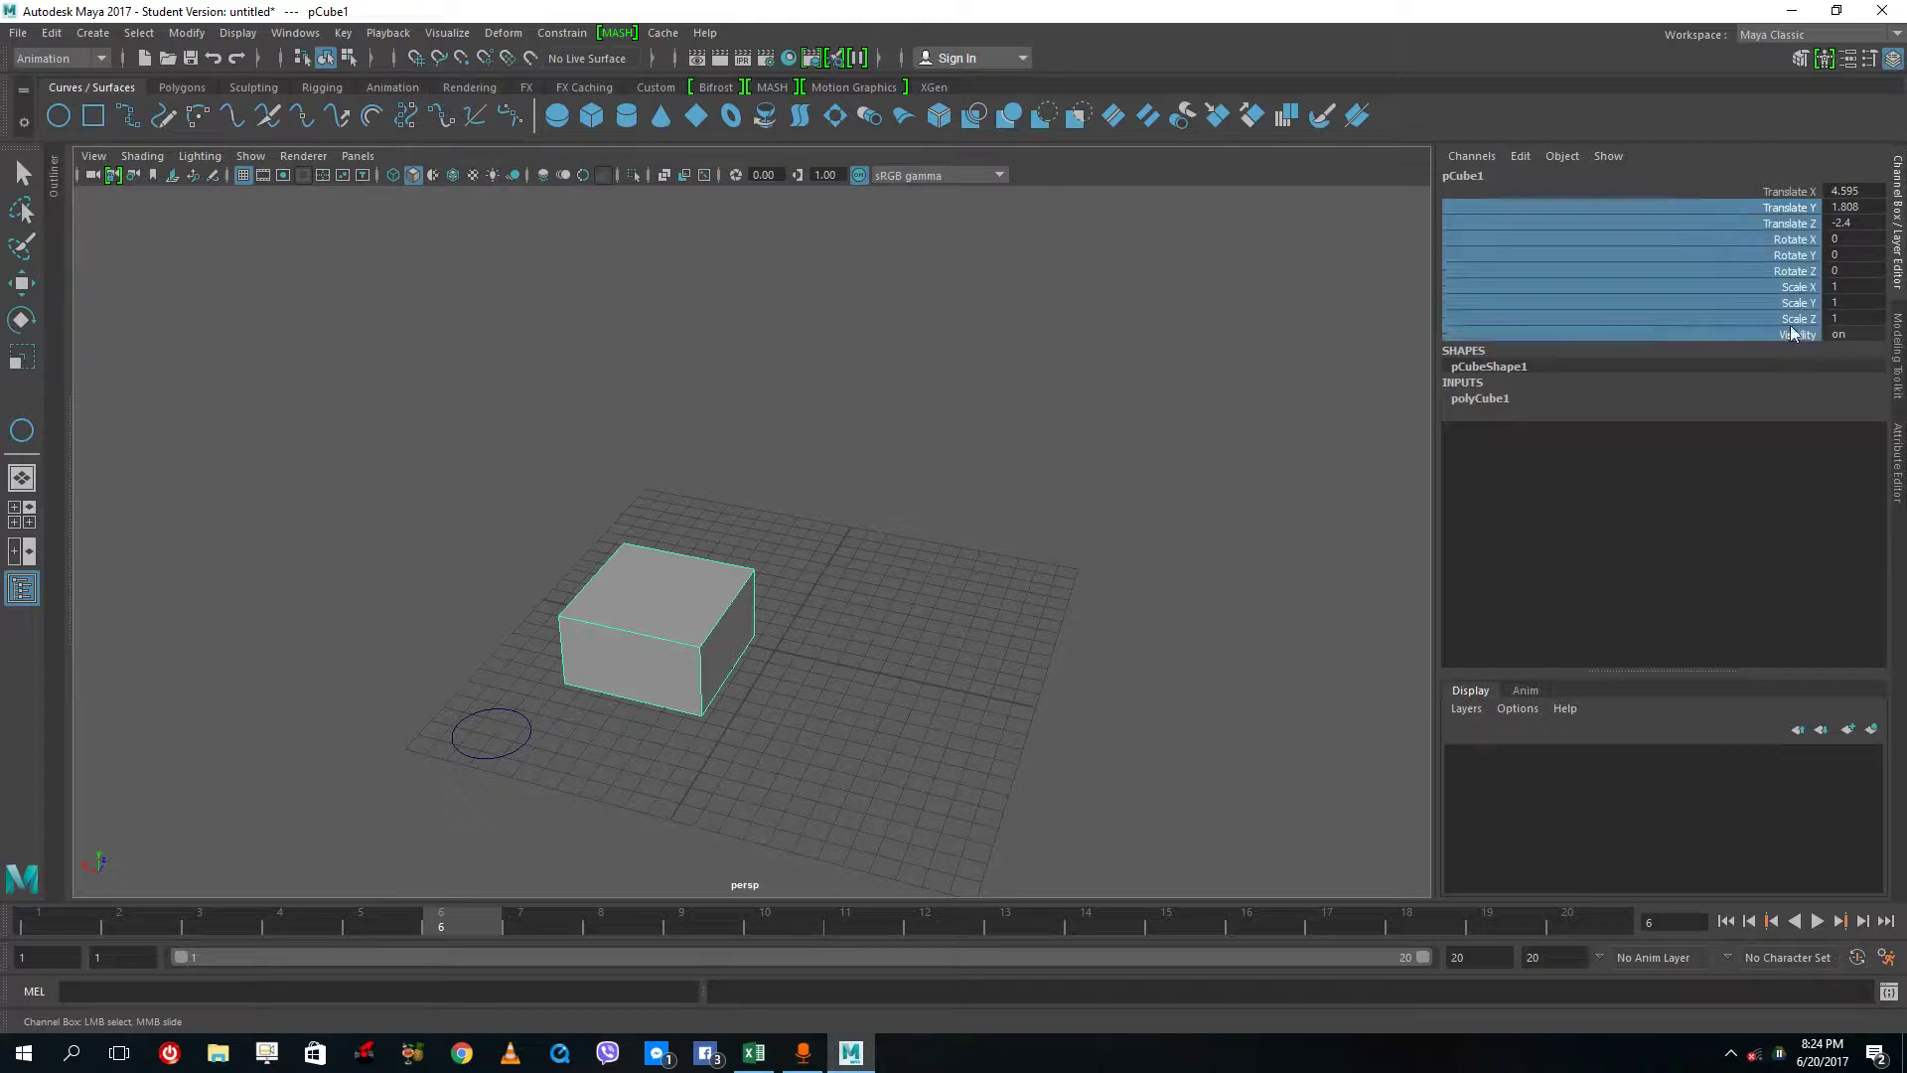
pyautogui.rightClick(1794, 269)
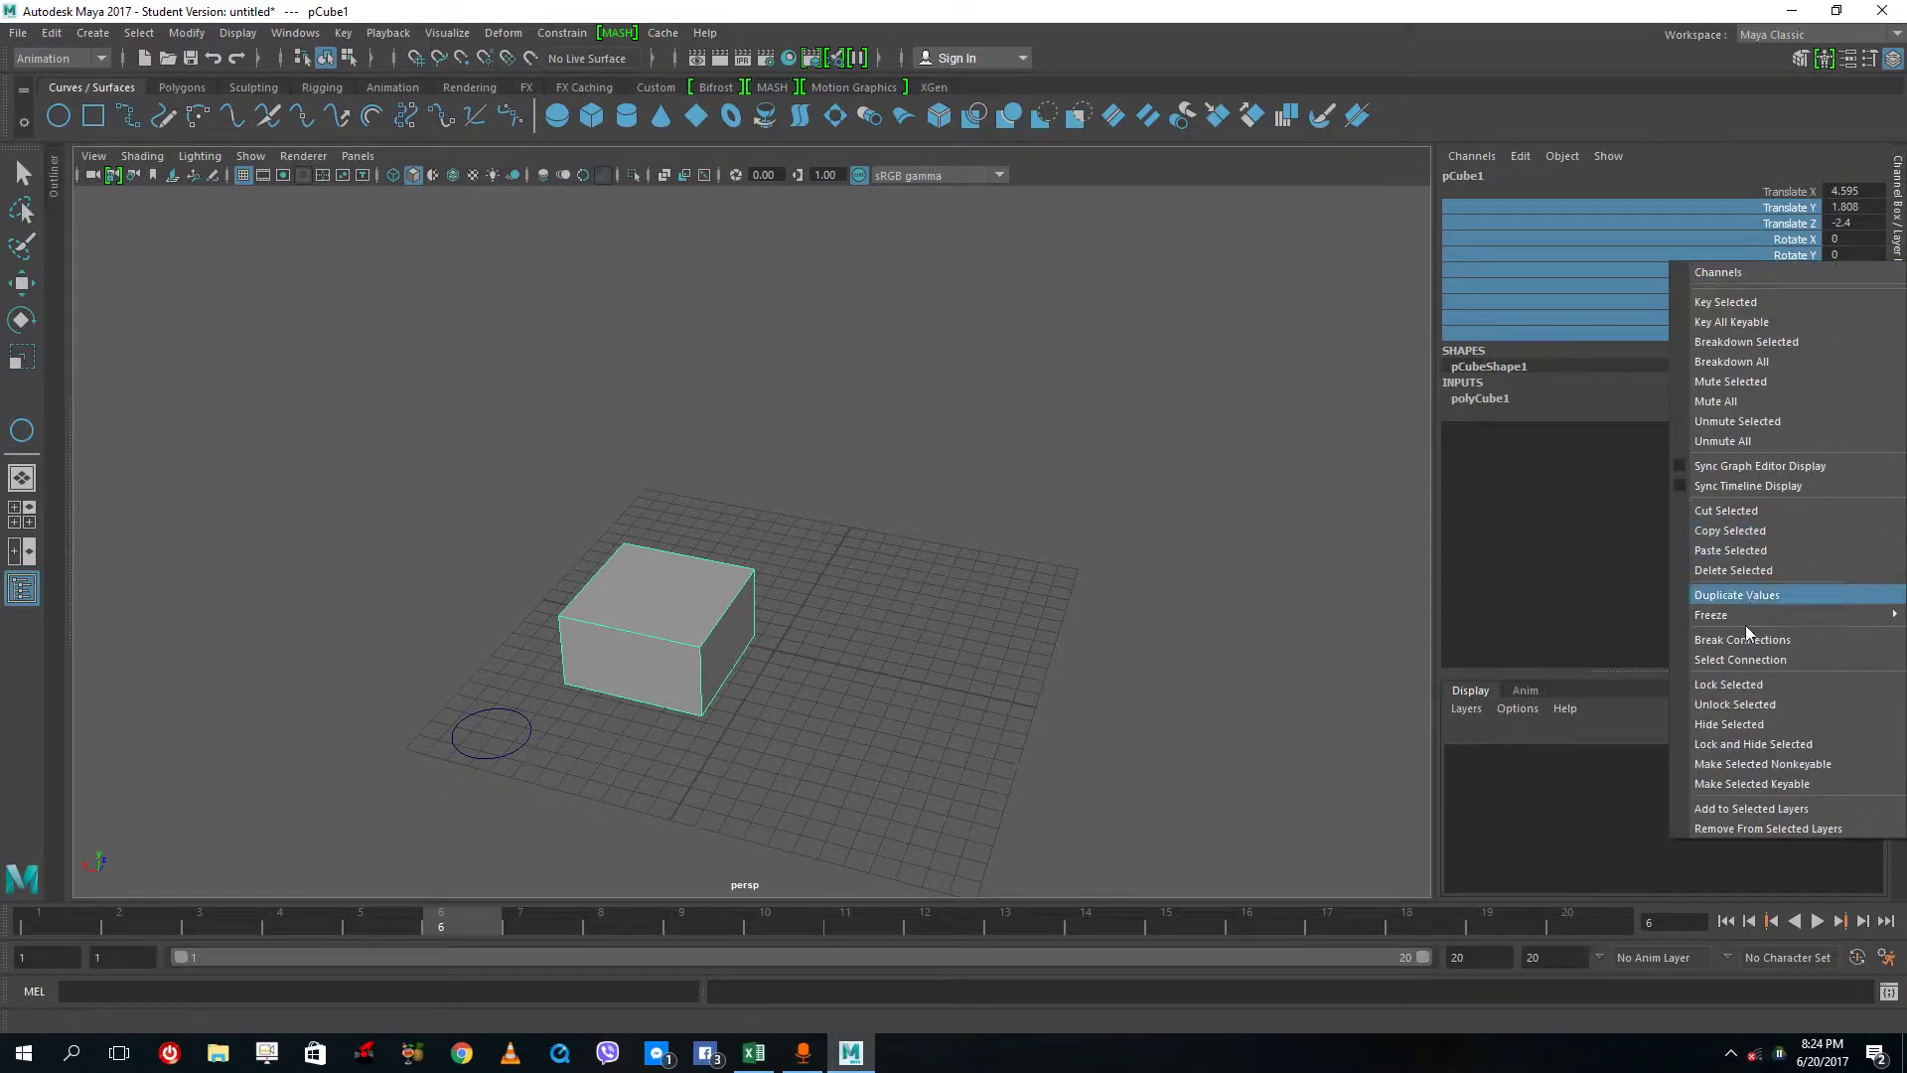
pyautogui.click(1738, 684)
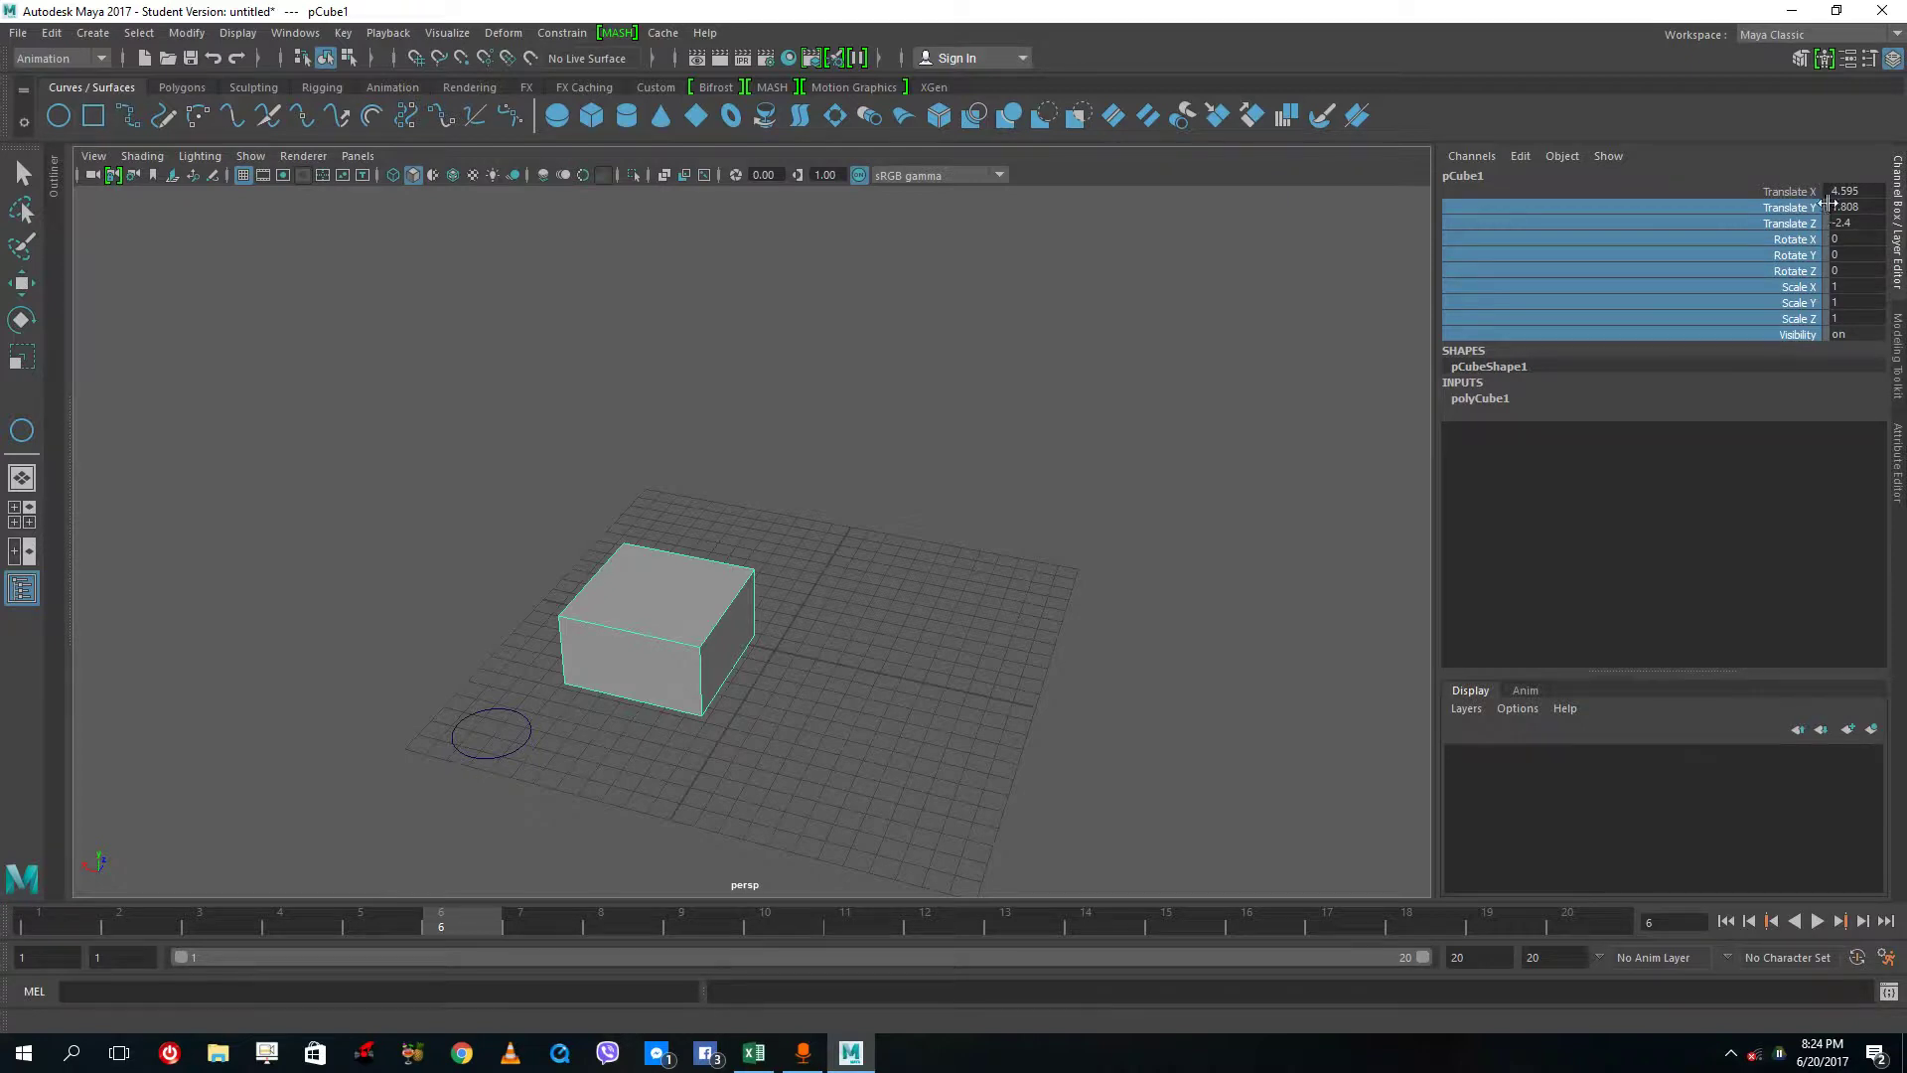
# Step: Test the Move tool on the cube, which now slides only along X, to Translate X 8.44
pyautogui.click(823, 669)
pyautogui.press('w')
pyautogui.click(607, 610)
pyautogui.moveTo(608, 610); pyautogui.dragTo(646, 618)
pyautogui.moveTo(775, 547); pyautogui.dragTo(787, 553)
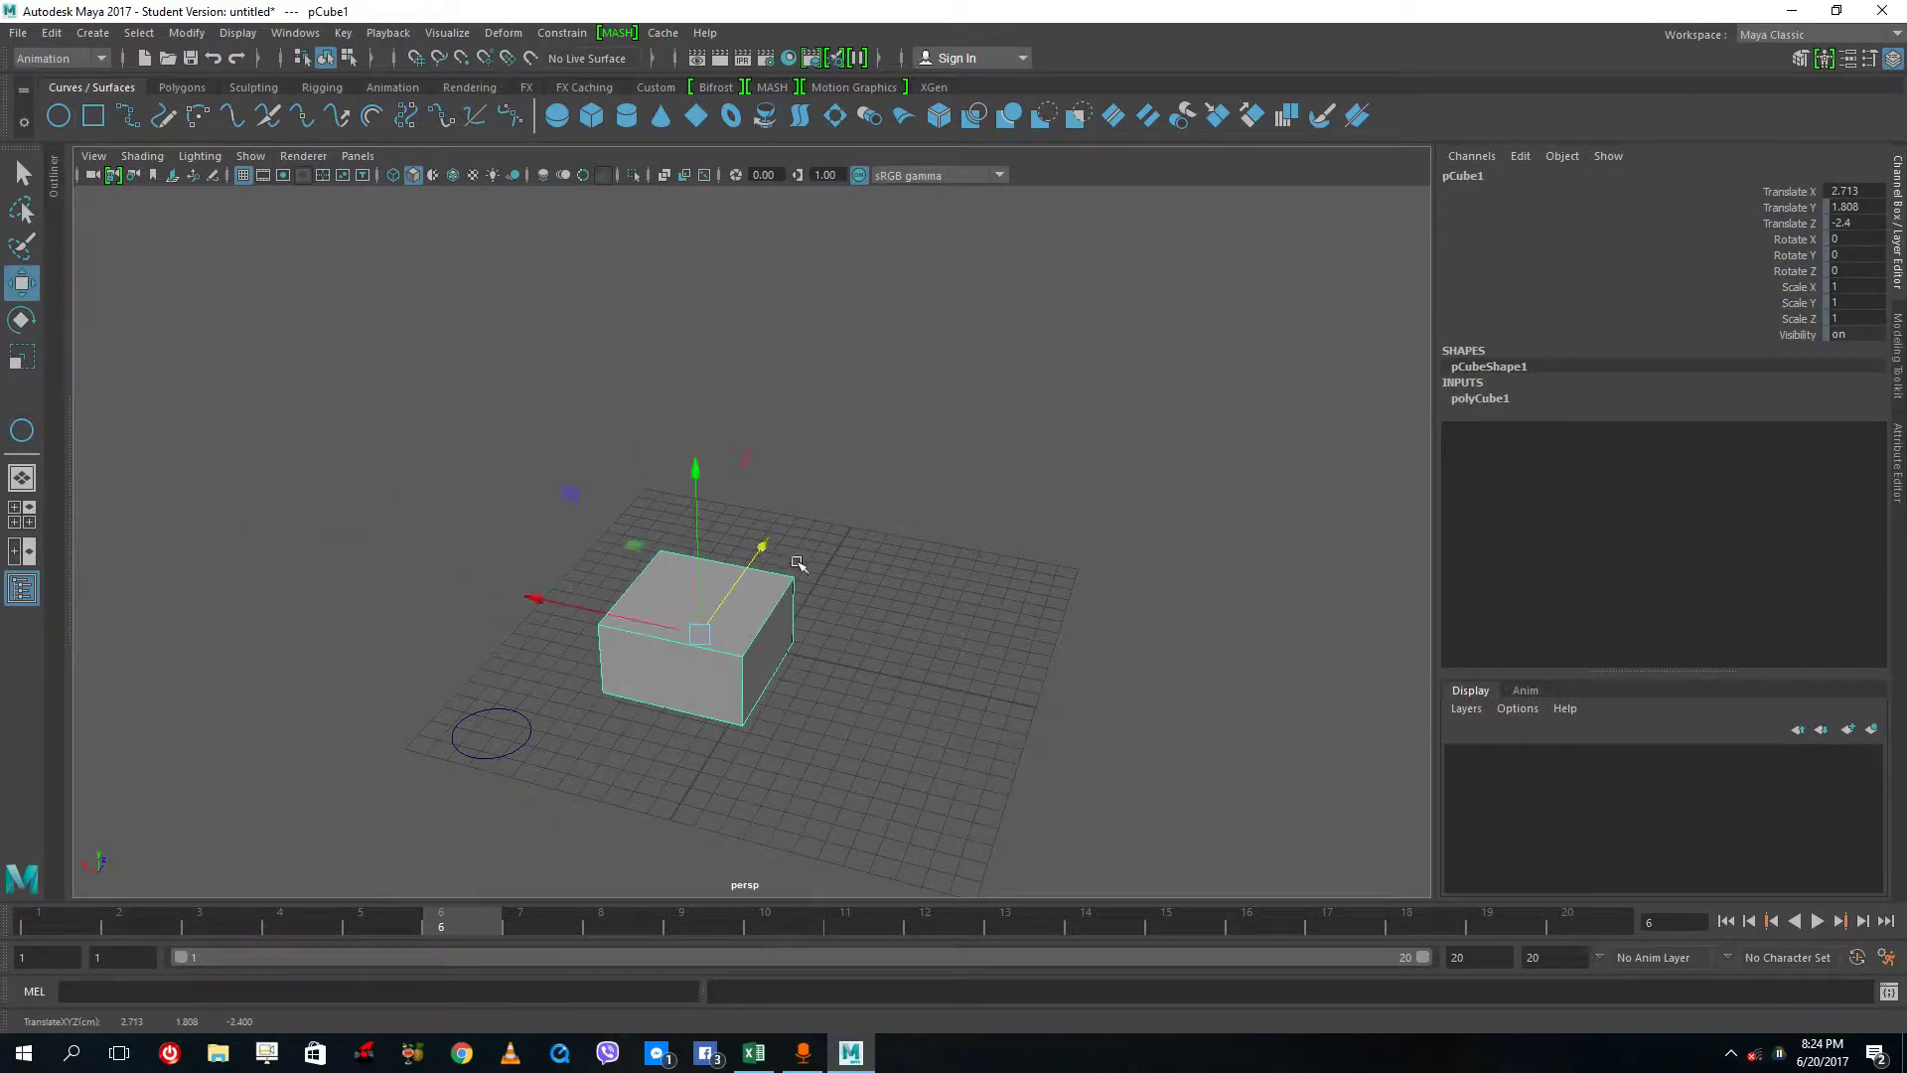
pyautogui.moveTo(621, 616); pyautogui.dragTo(509, 615)
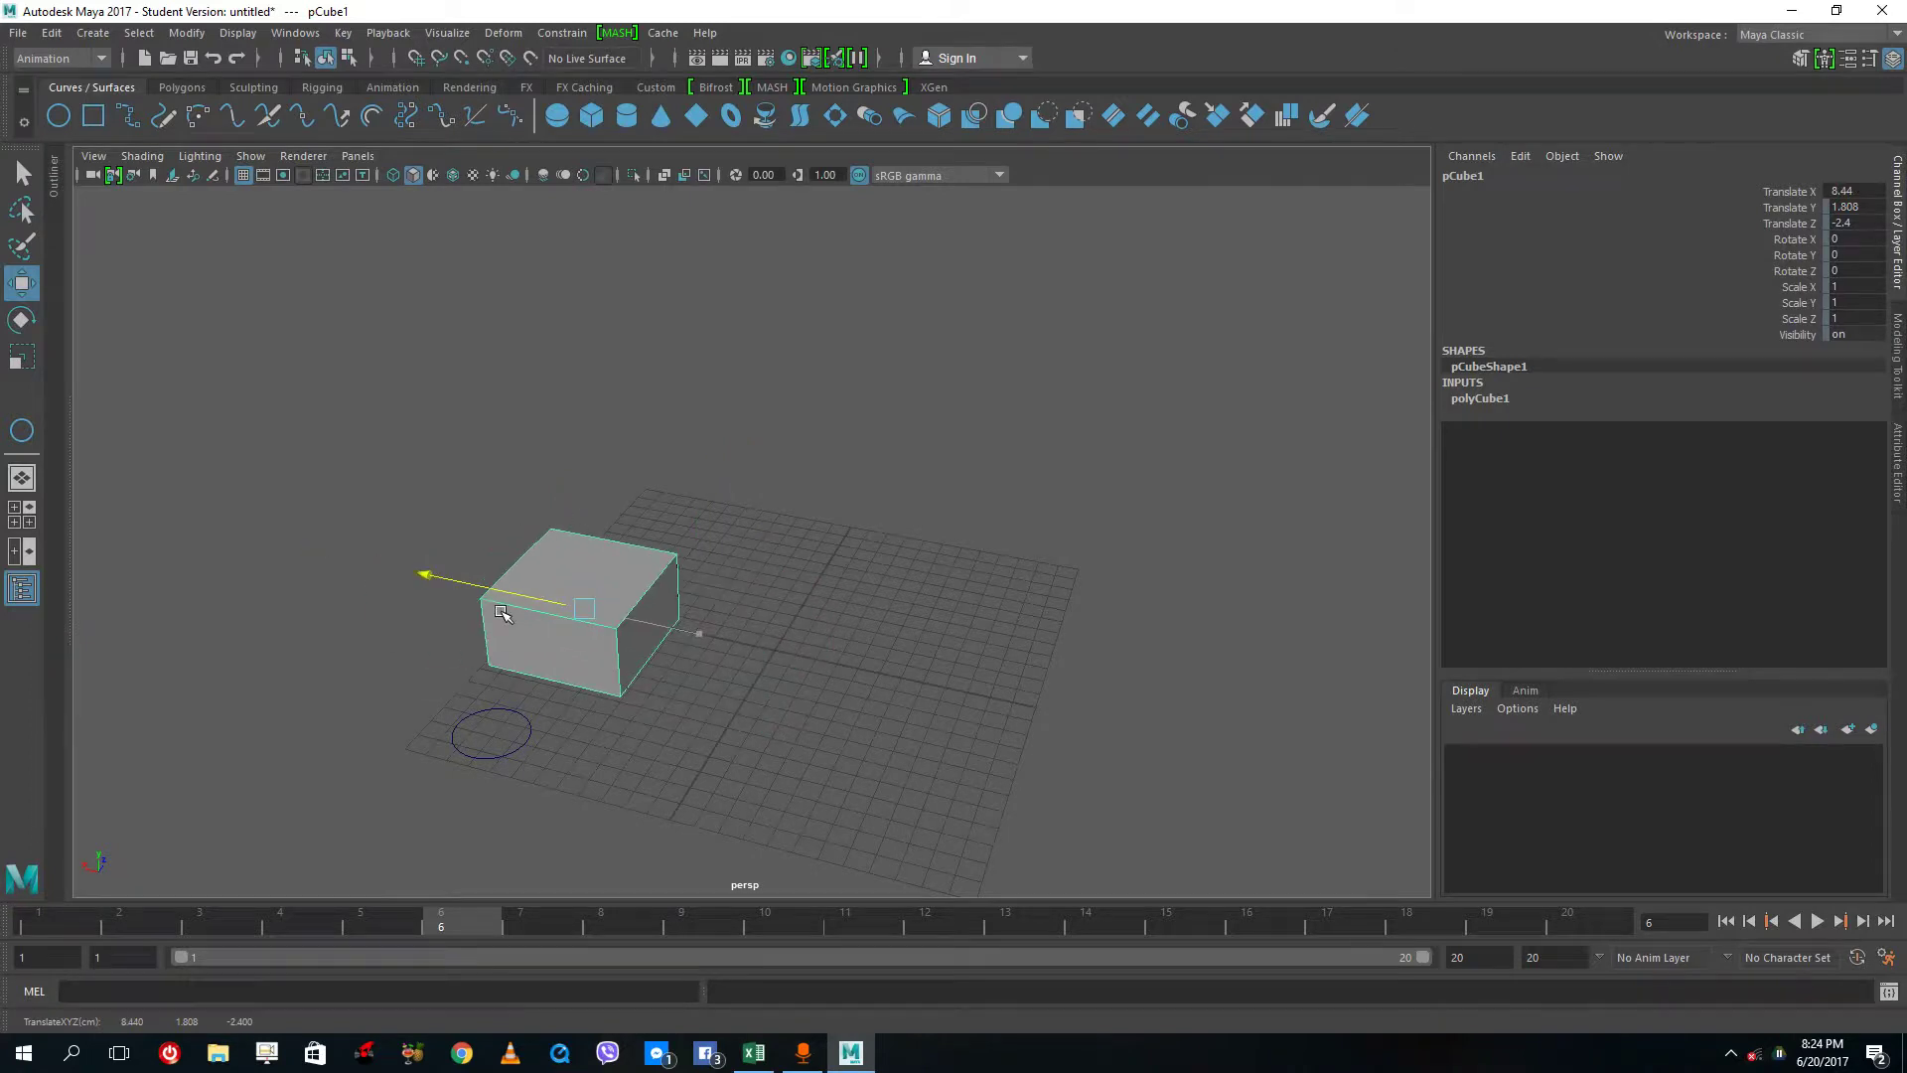
pyautogui.click(839, 656)
pyautogui.click(551, 602)
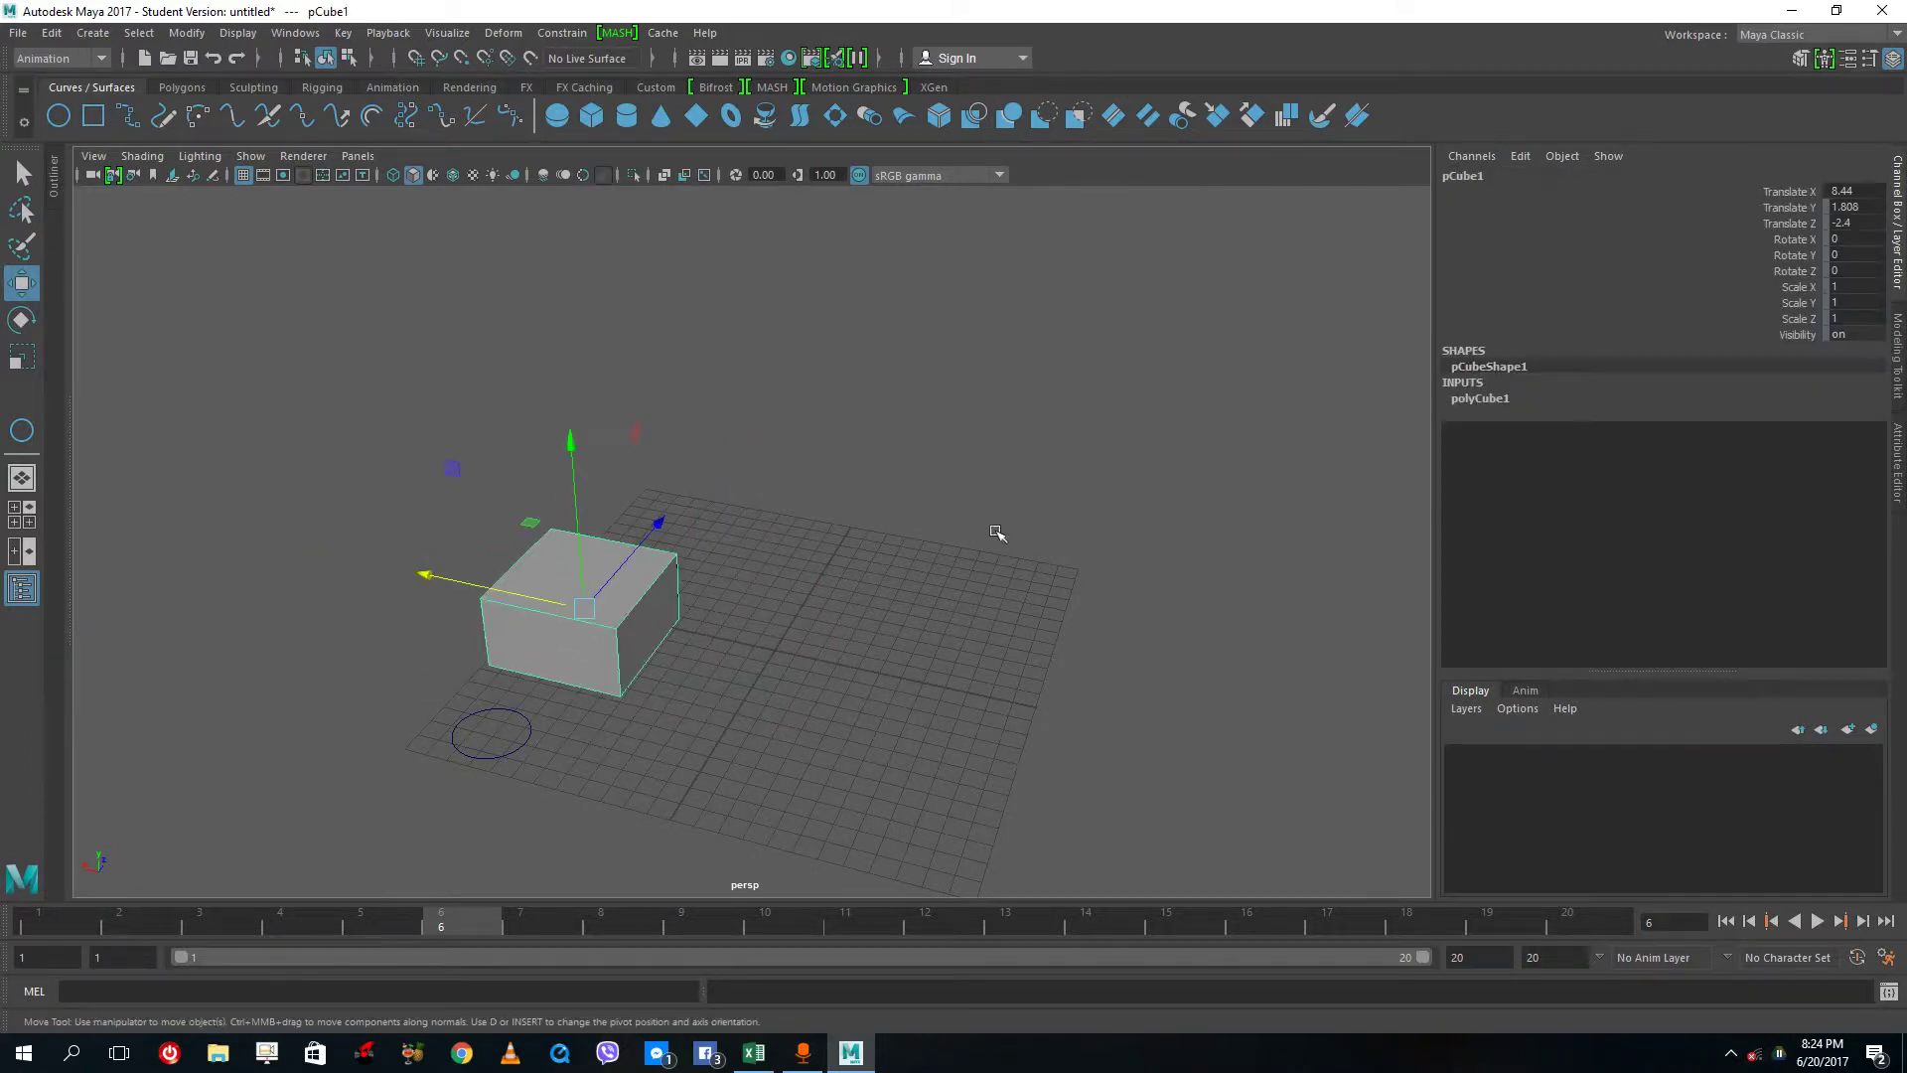
# Step: Show pCube1's Limit Information > Translate settings and slide the cube to Translate X -9.60
pyautogui.click(1896, 359)
pyautogui.click(1898, 452)
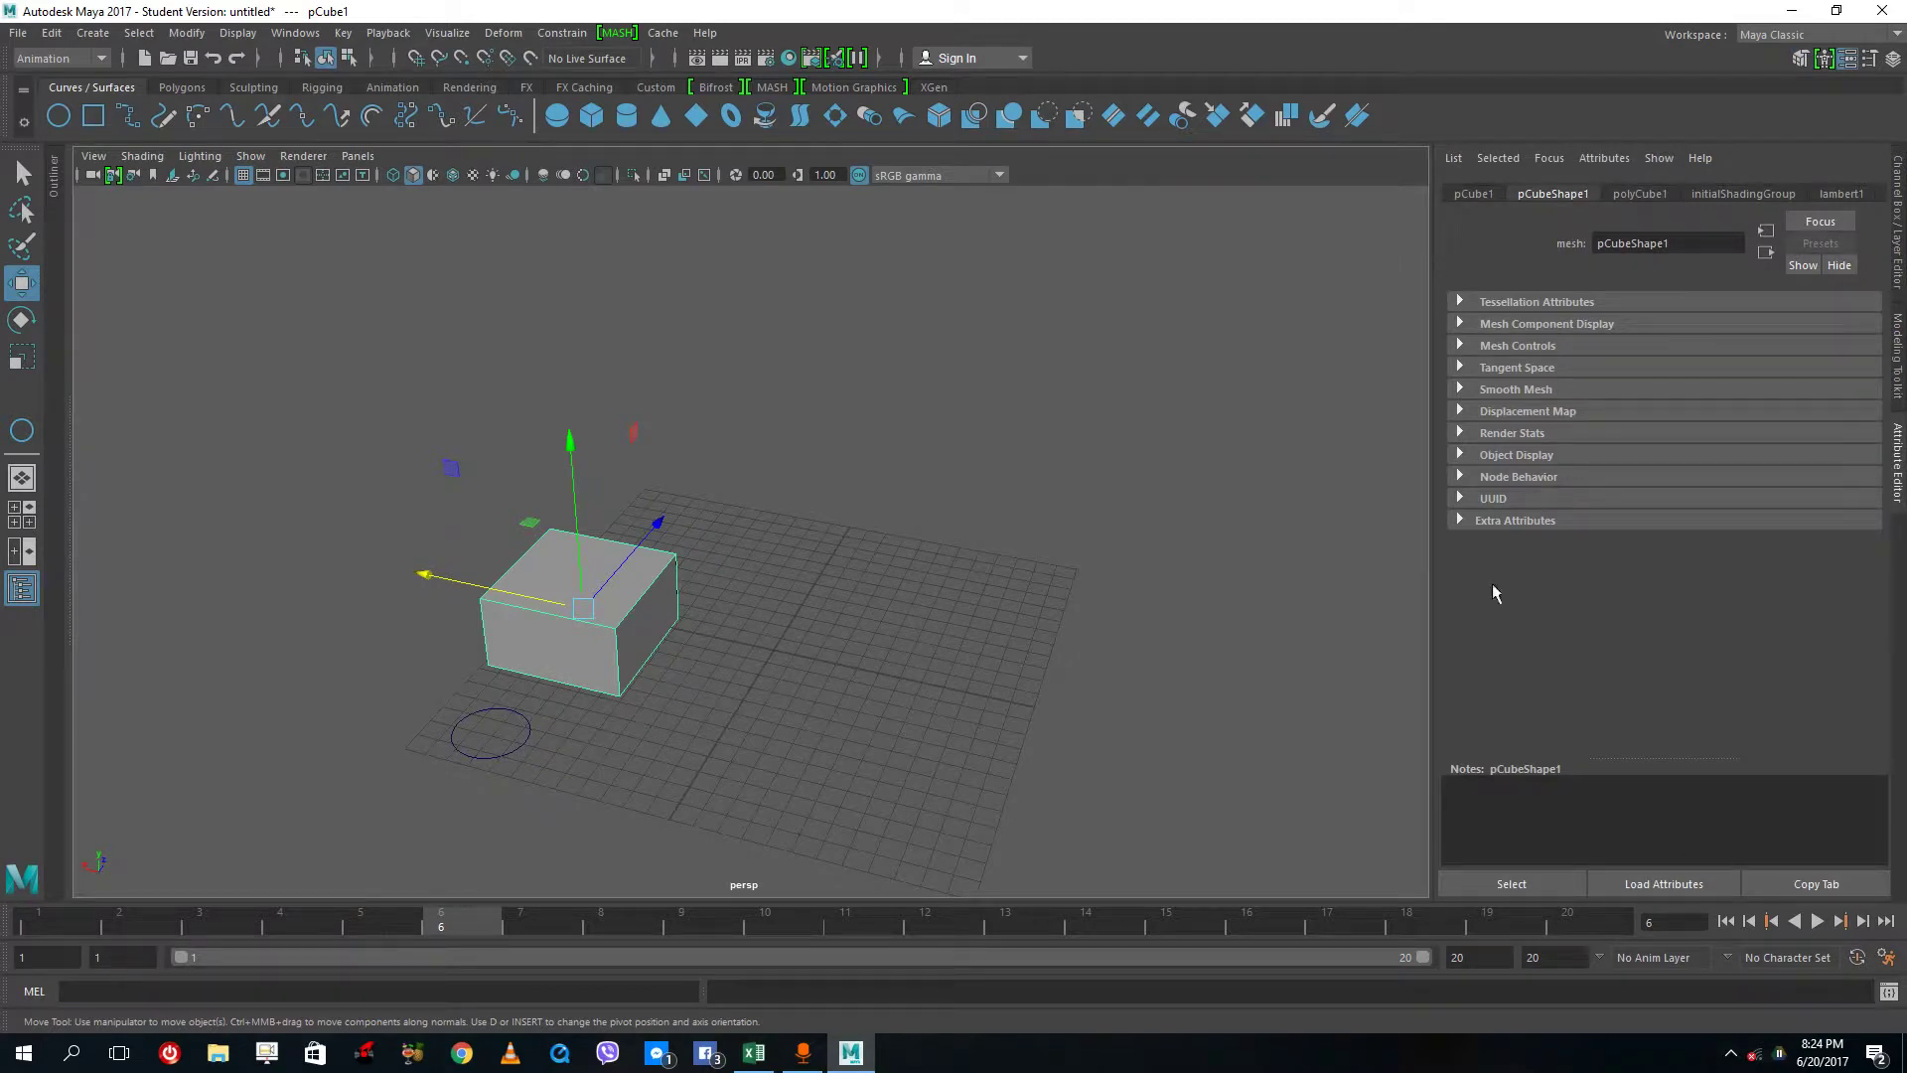
pyautogui.click(1472, 195)
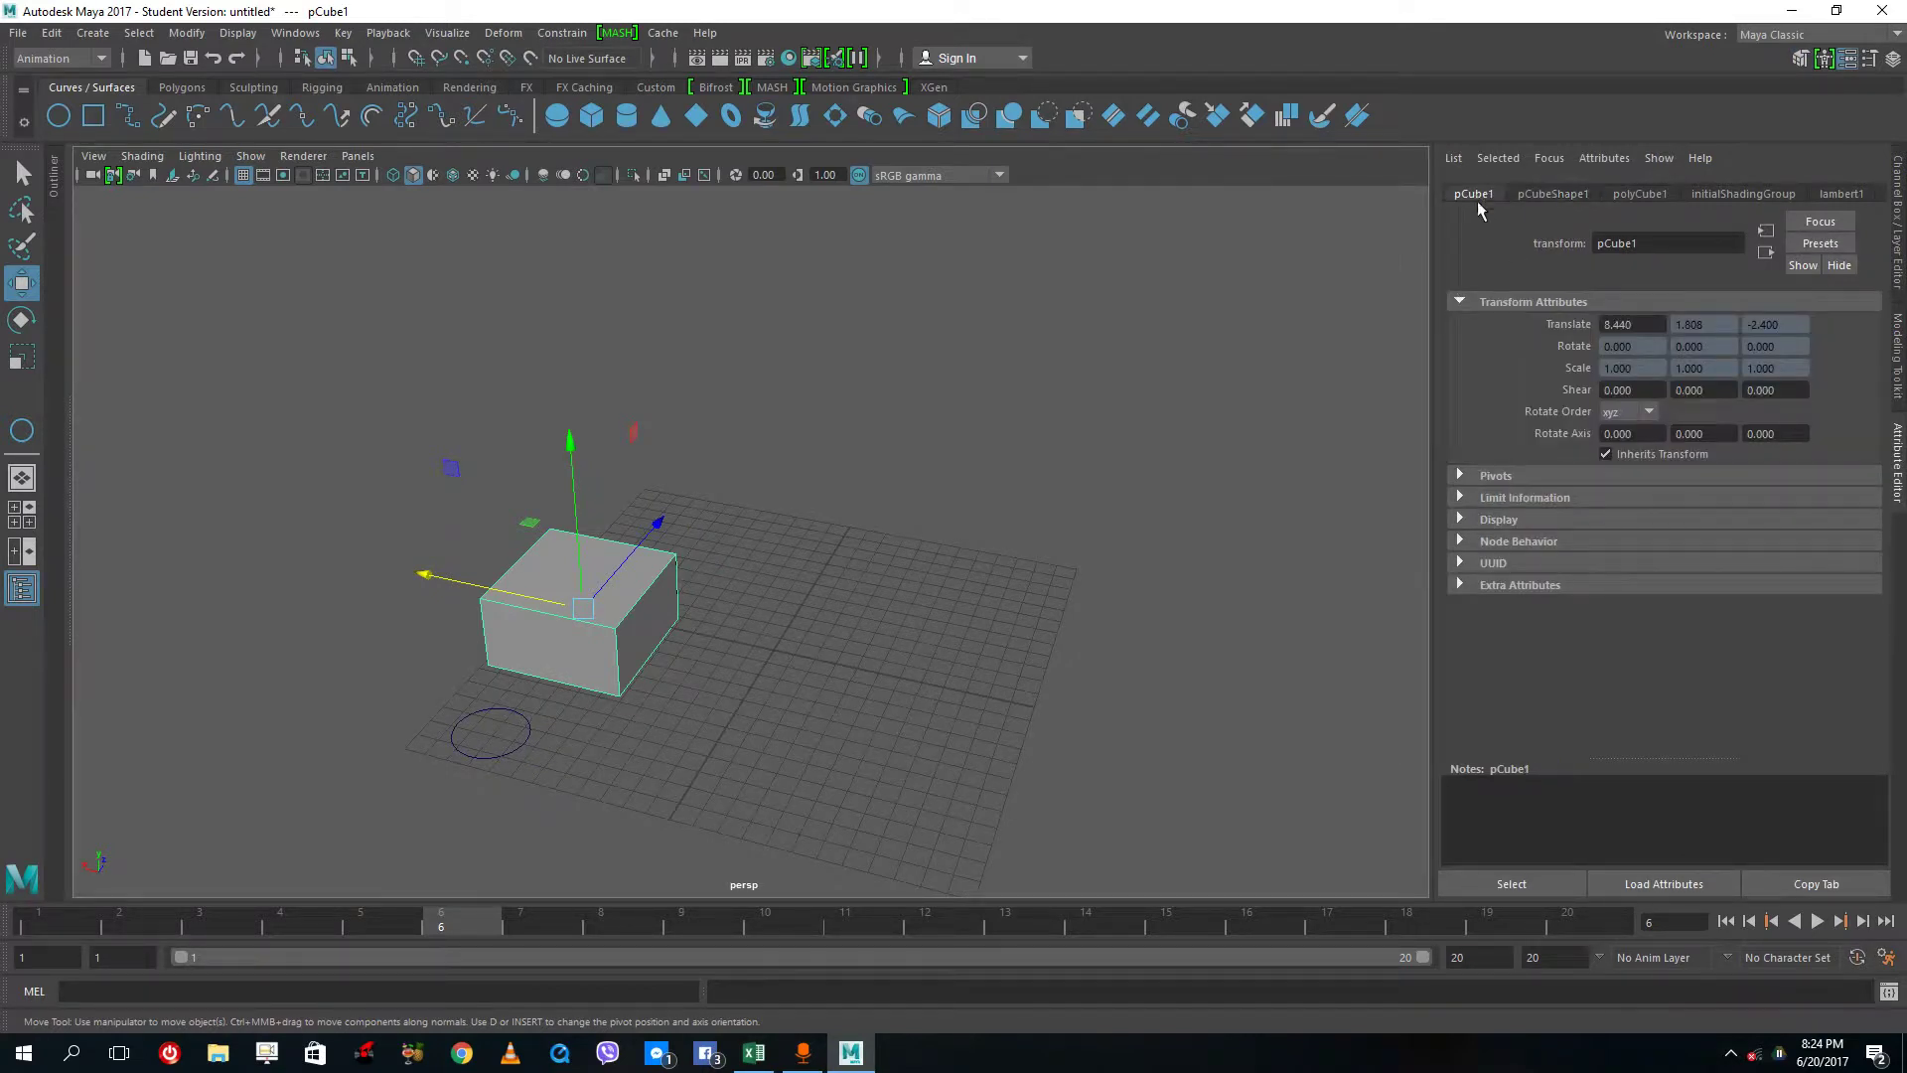
pyautogui.click(1460, 499)
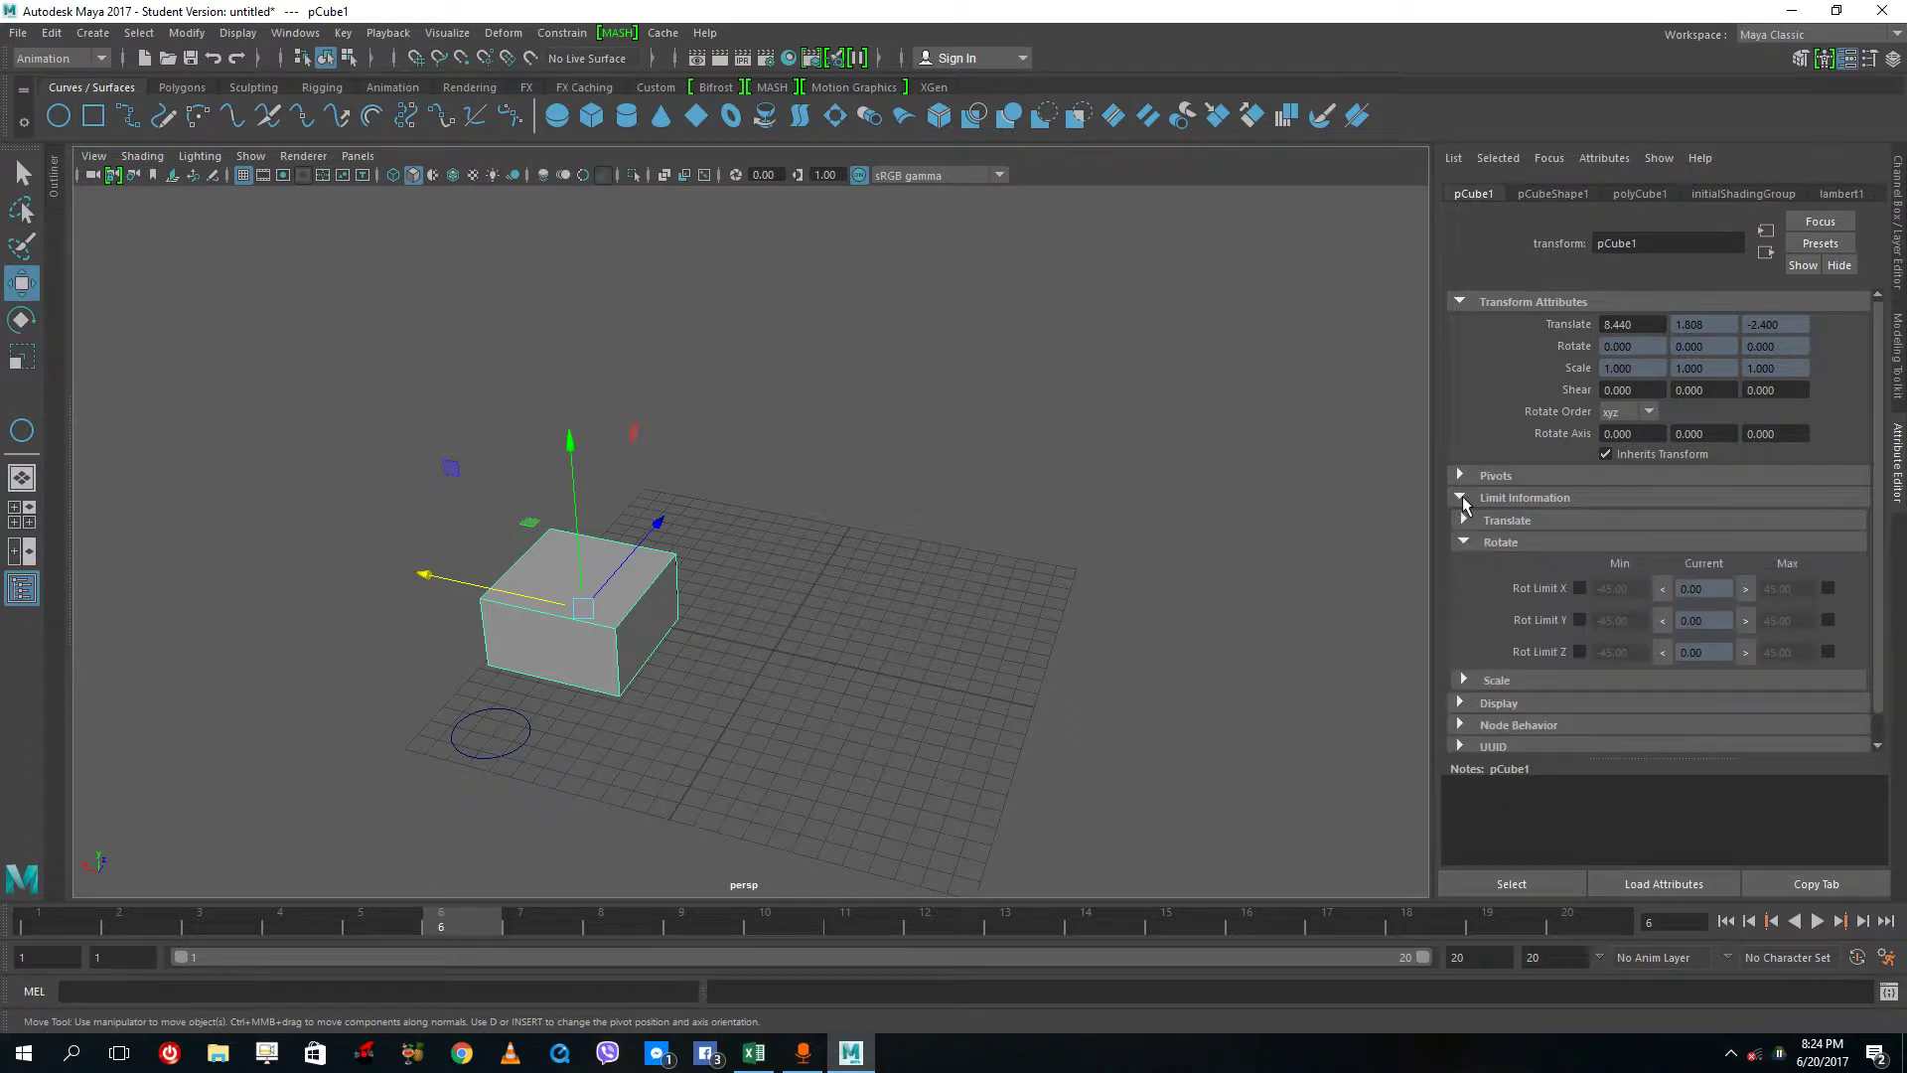
pyautogui.moveTo(510, 591); pyautogui.dragTo(776, 693)
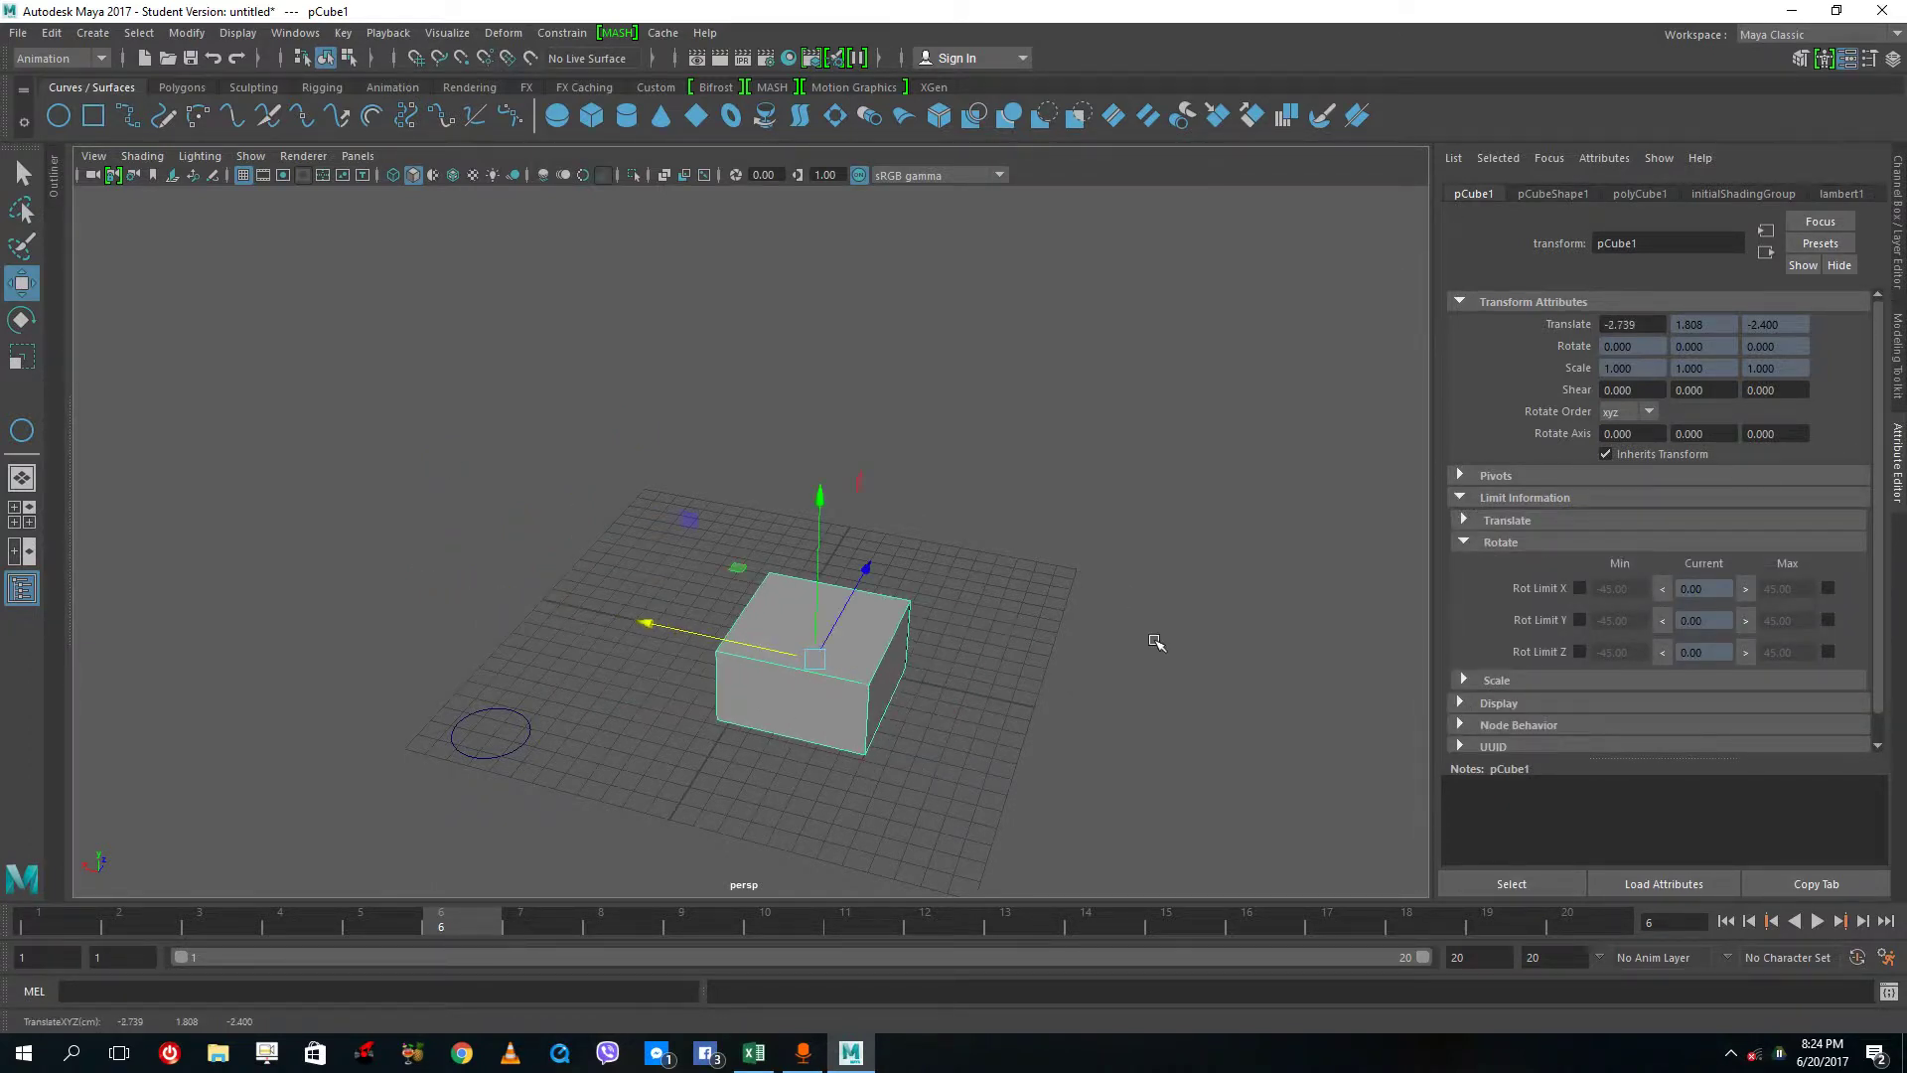
pyautogui.click(1462, 543)
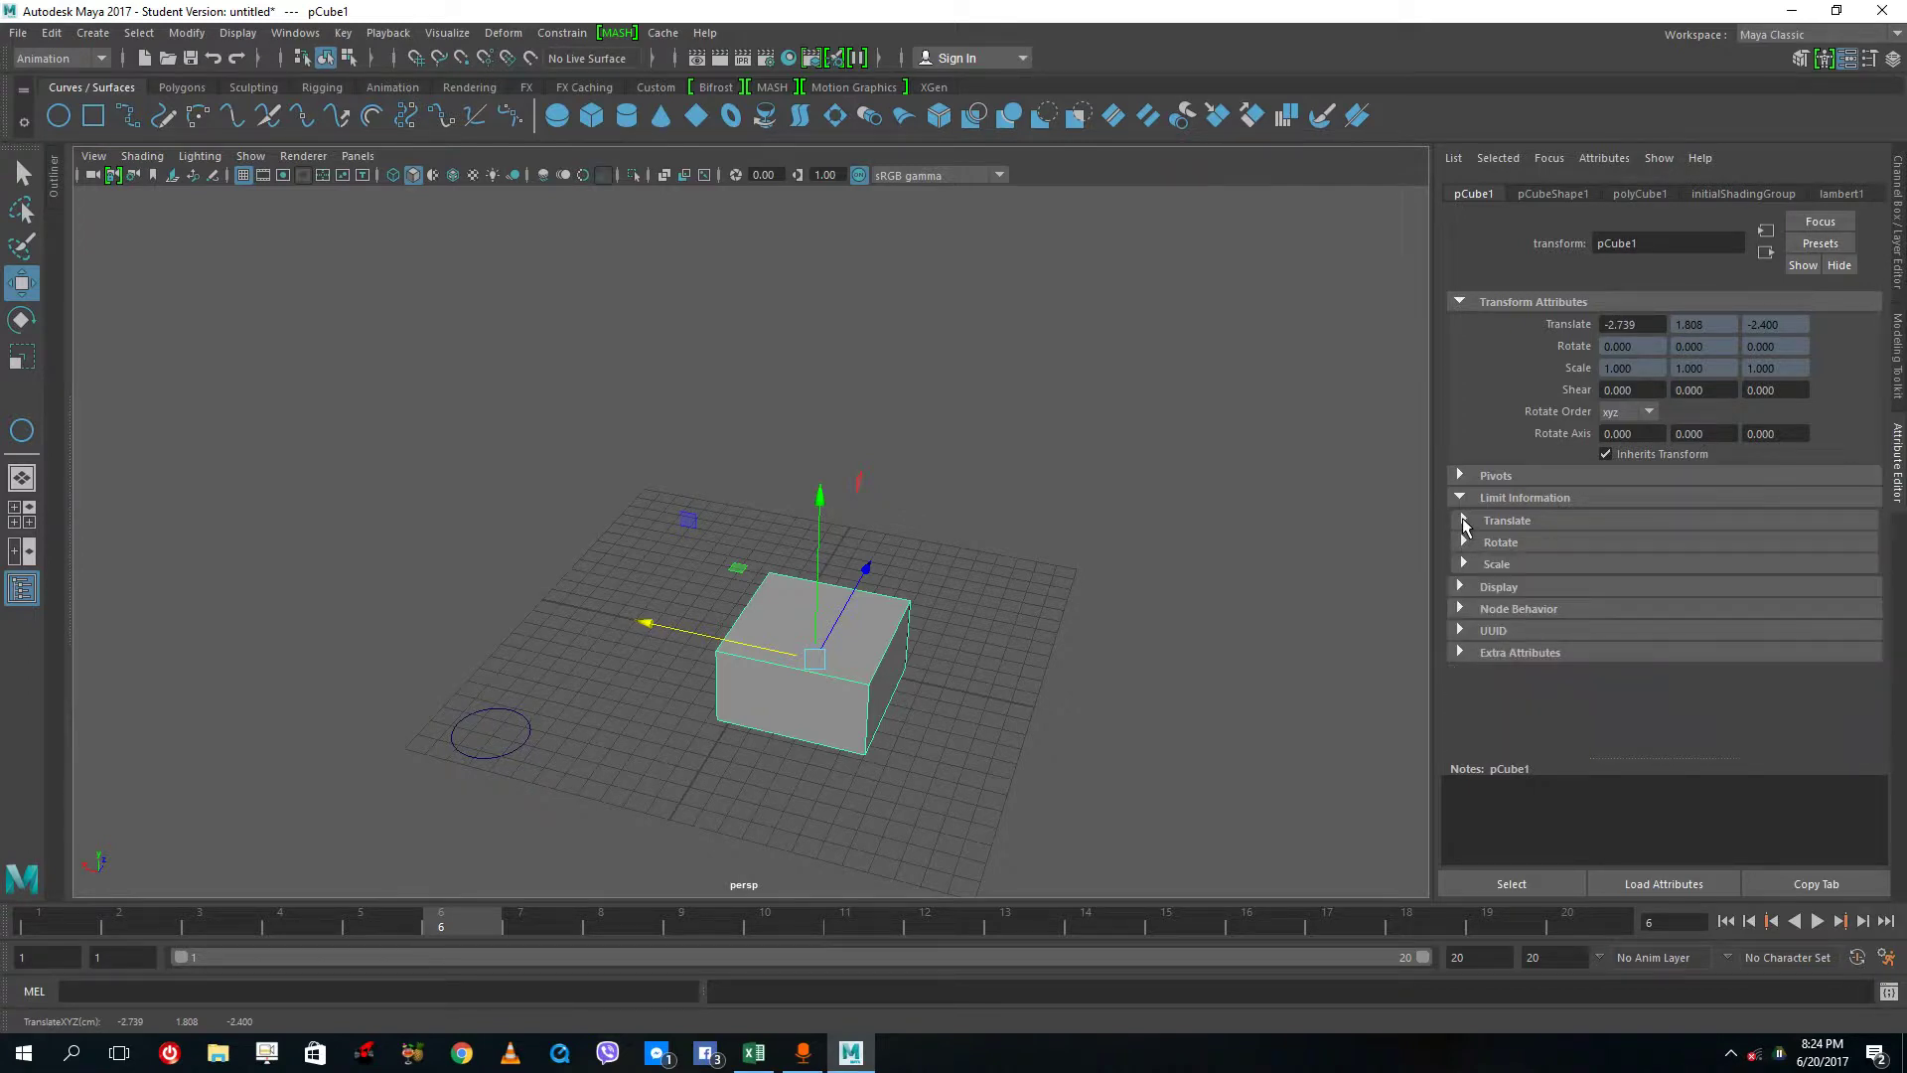
pyautogui.click(1461, 521)
pyautogui.moveTo(708, 636); pyautogui.dragTo(862, 686)
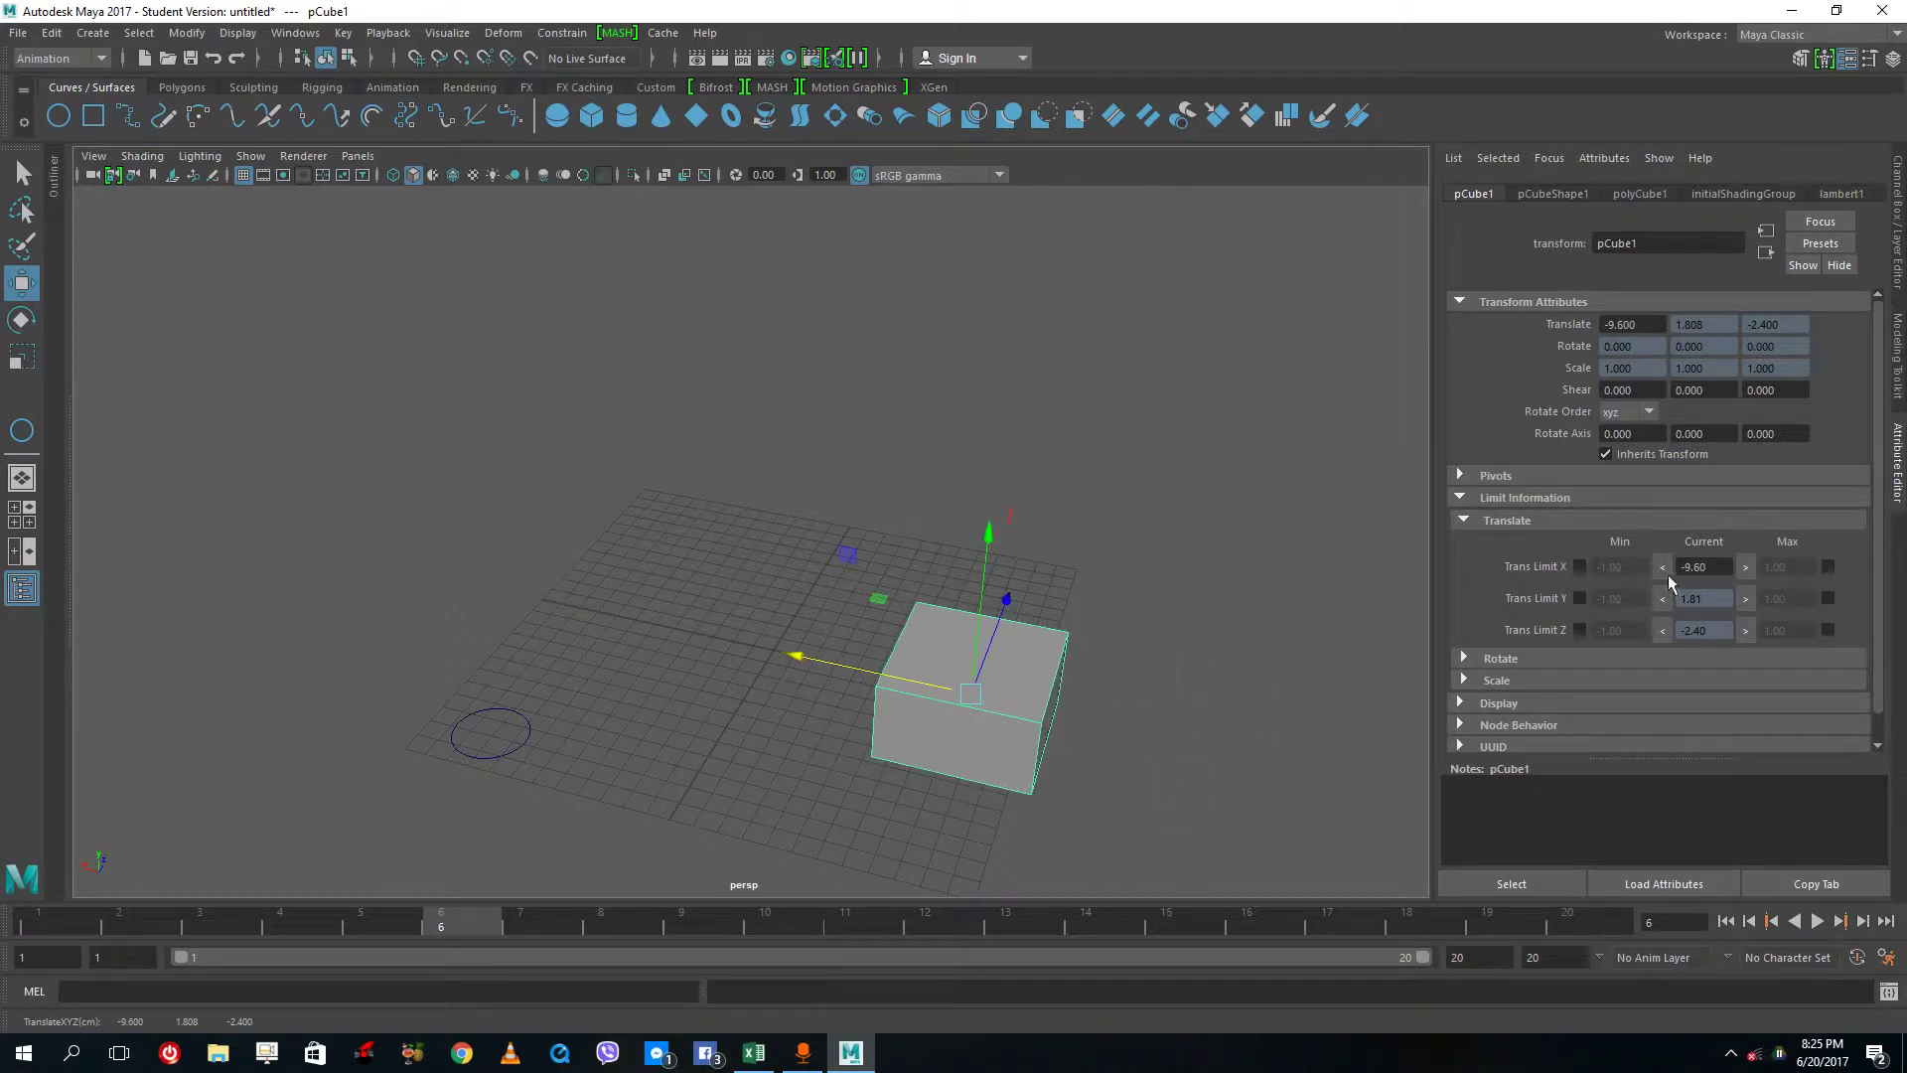
# Step: Enable the cube's Translate X minimum limit at -9.60 and test it
pyautogui.click(1658, 568)
pyautogui.click(1579, 566)
pyautogui.moveTo(856, 670); pyautogui.dragTo(463, 631)
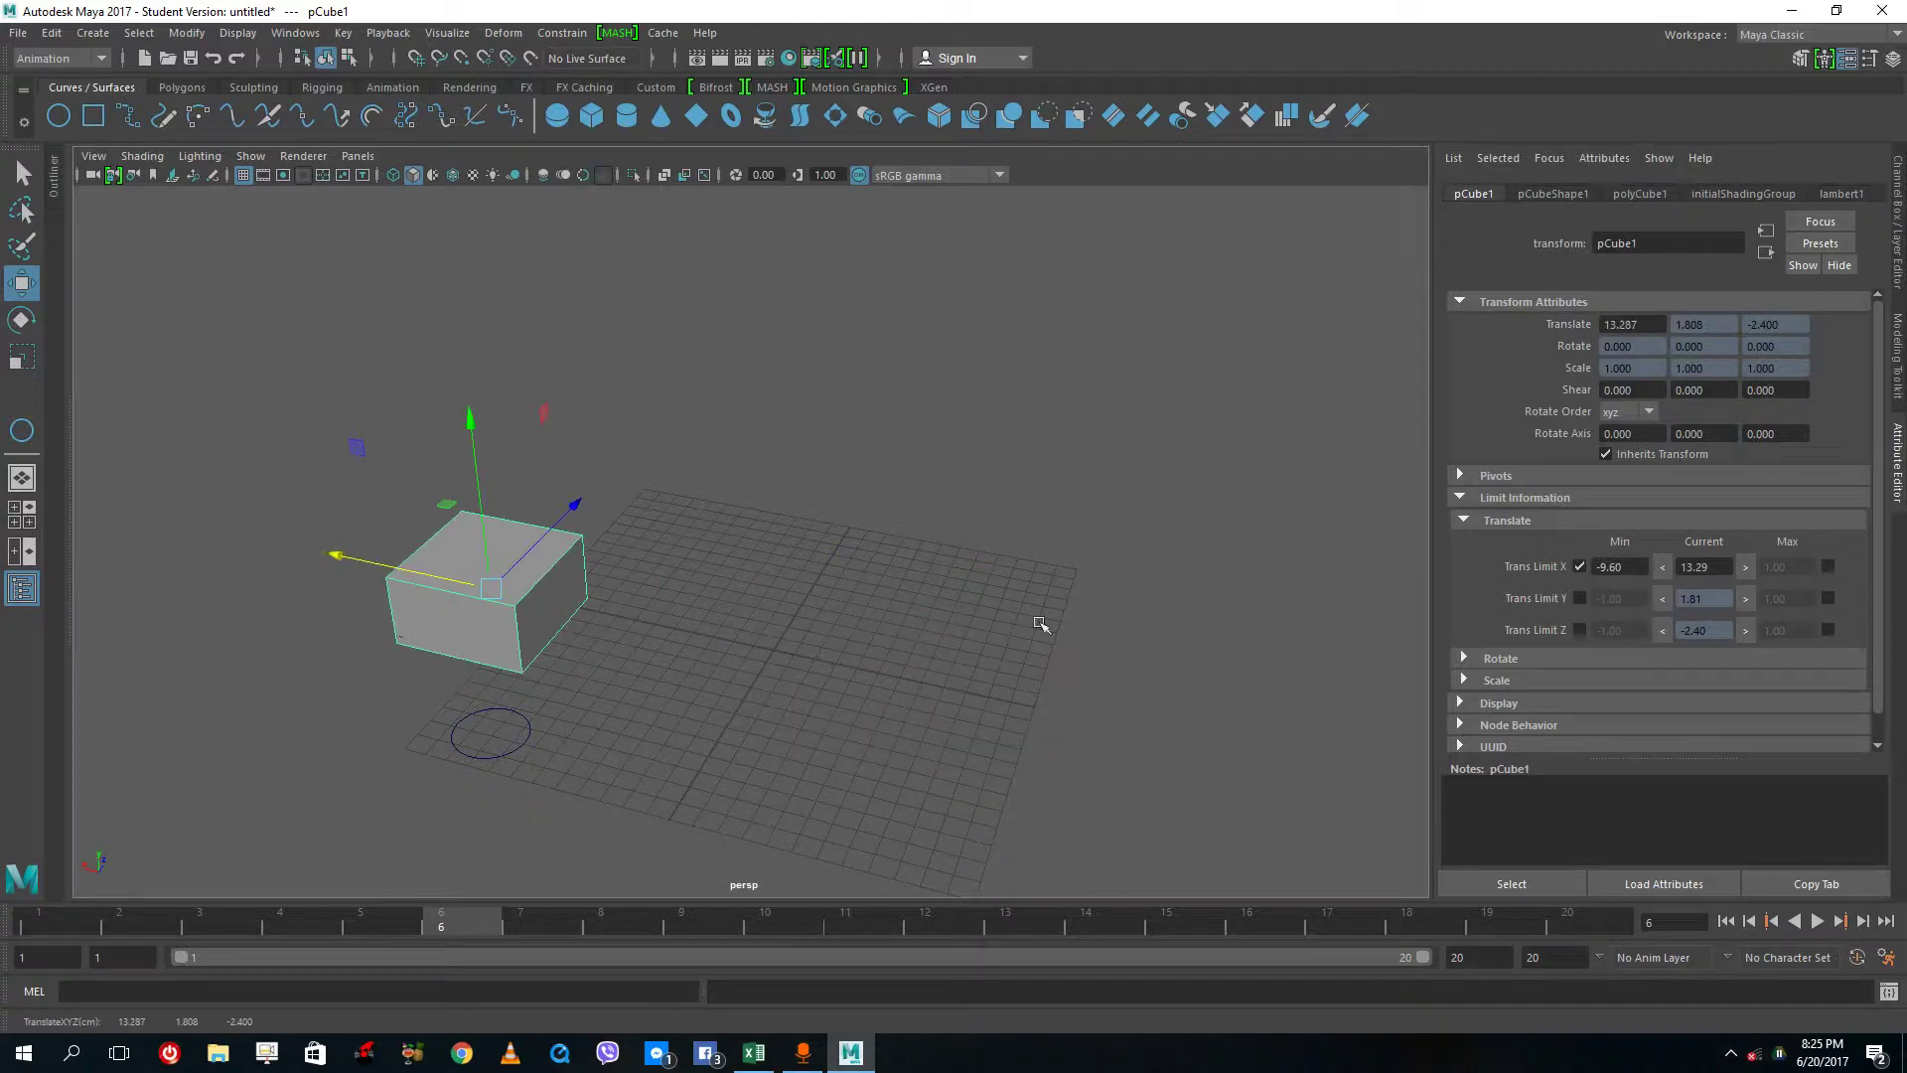
# Step: Enable the 13.29 Translate X maximum, undo the test move, and select the NURBS circle
pyautogui.click(1827, 566)
pyautogui.moveTo(338, 554); pyautogui.dragTo(773, 651)
pyautogui.hotkey('ctrl', 'z')
pyautogui.click(529, 732)
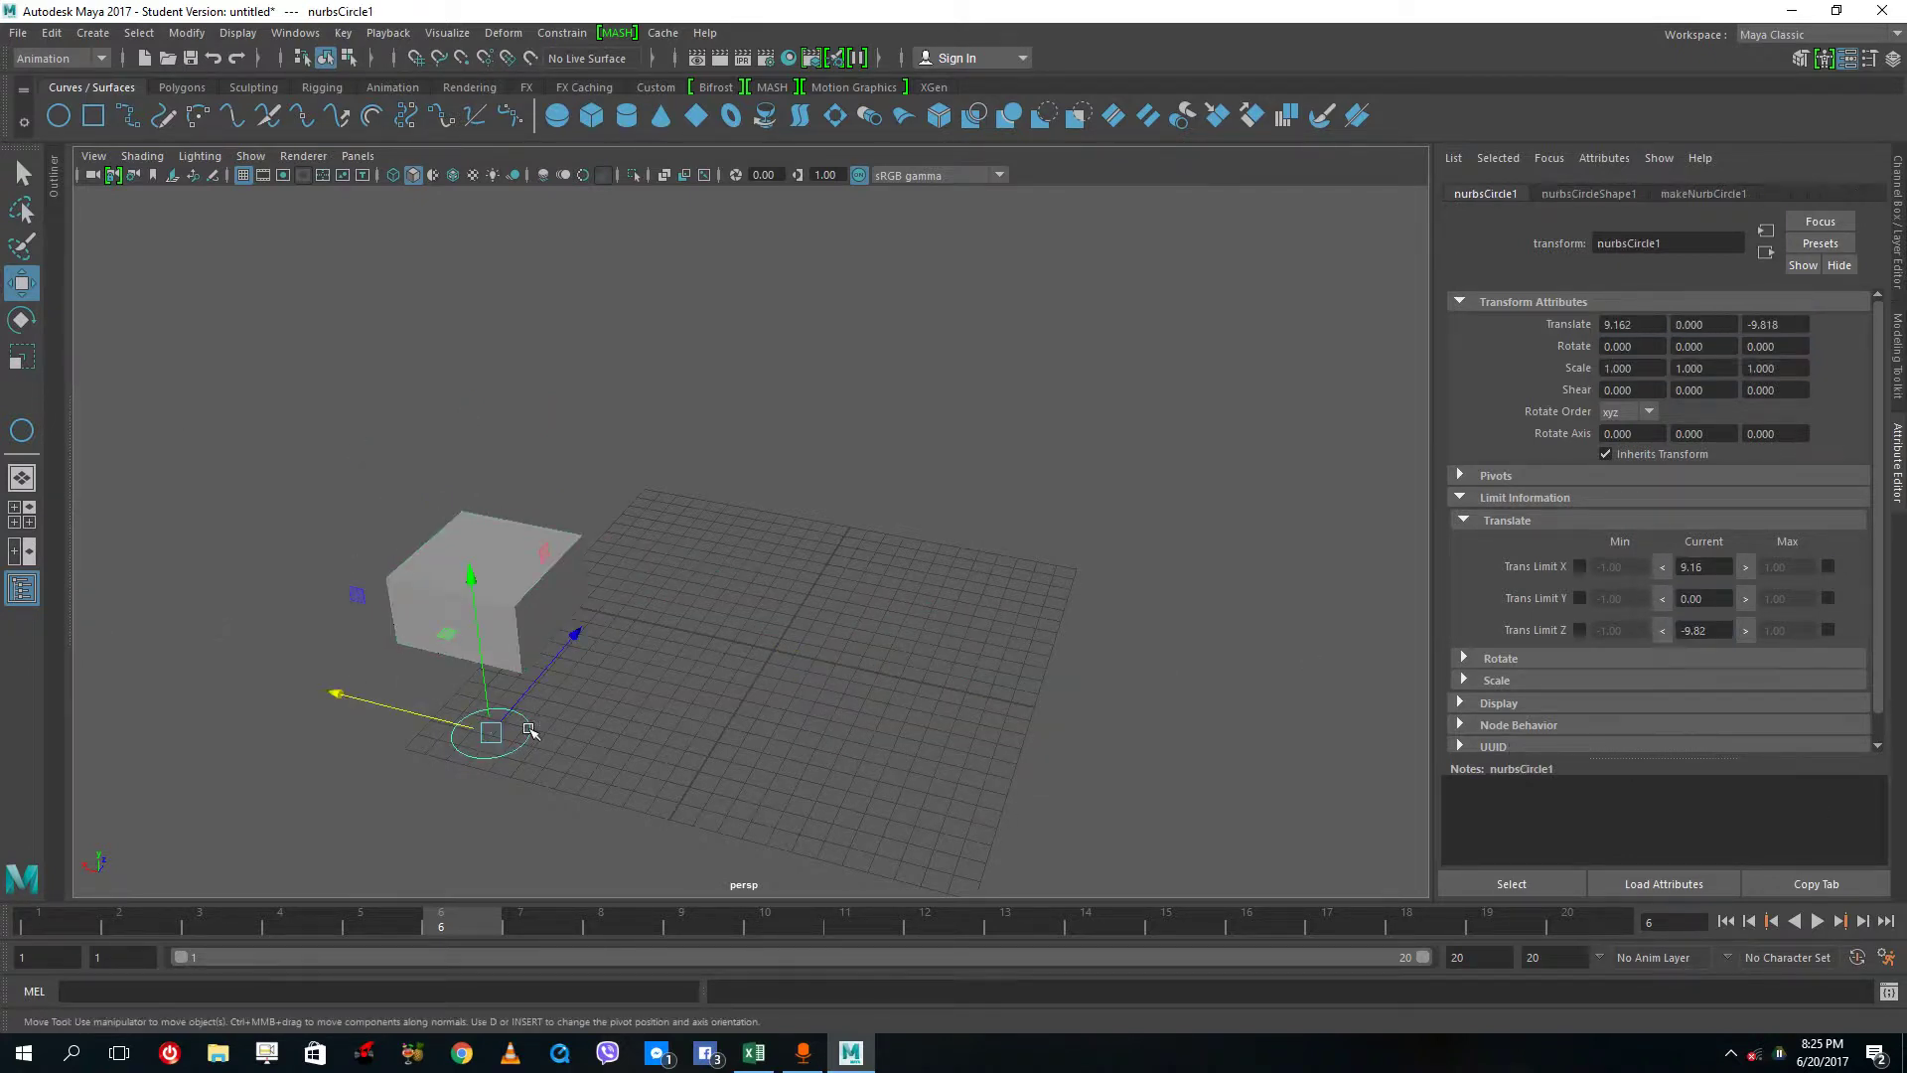
# Step: Show nurbsCircle1's channel values and slide the circle along Z
pyautogui.click(1718, 195)
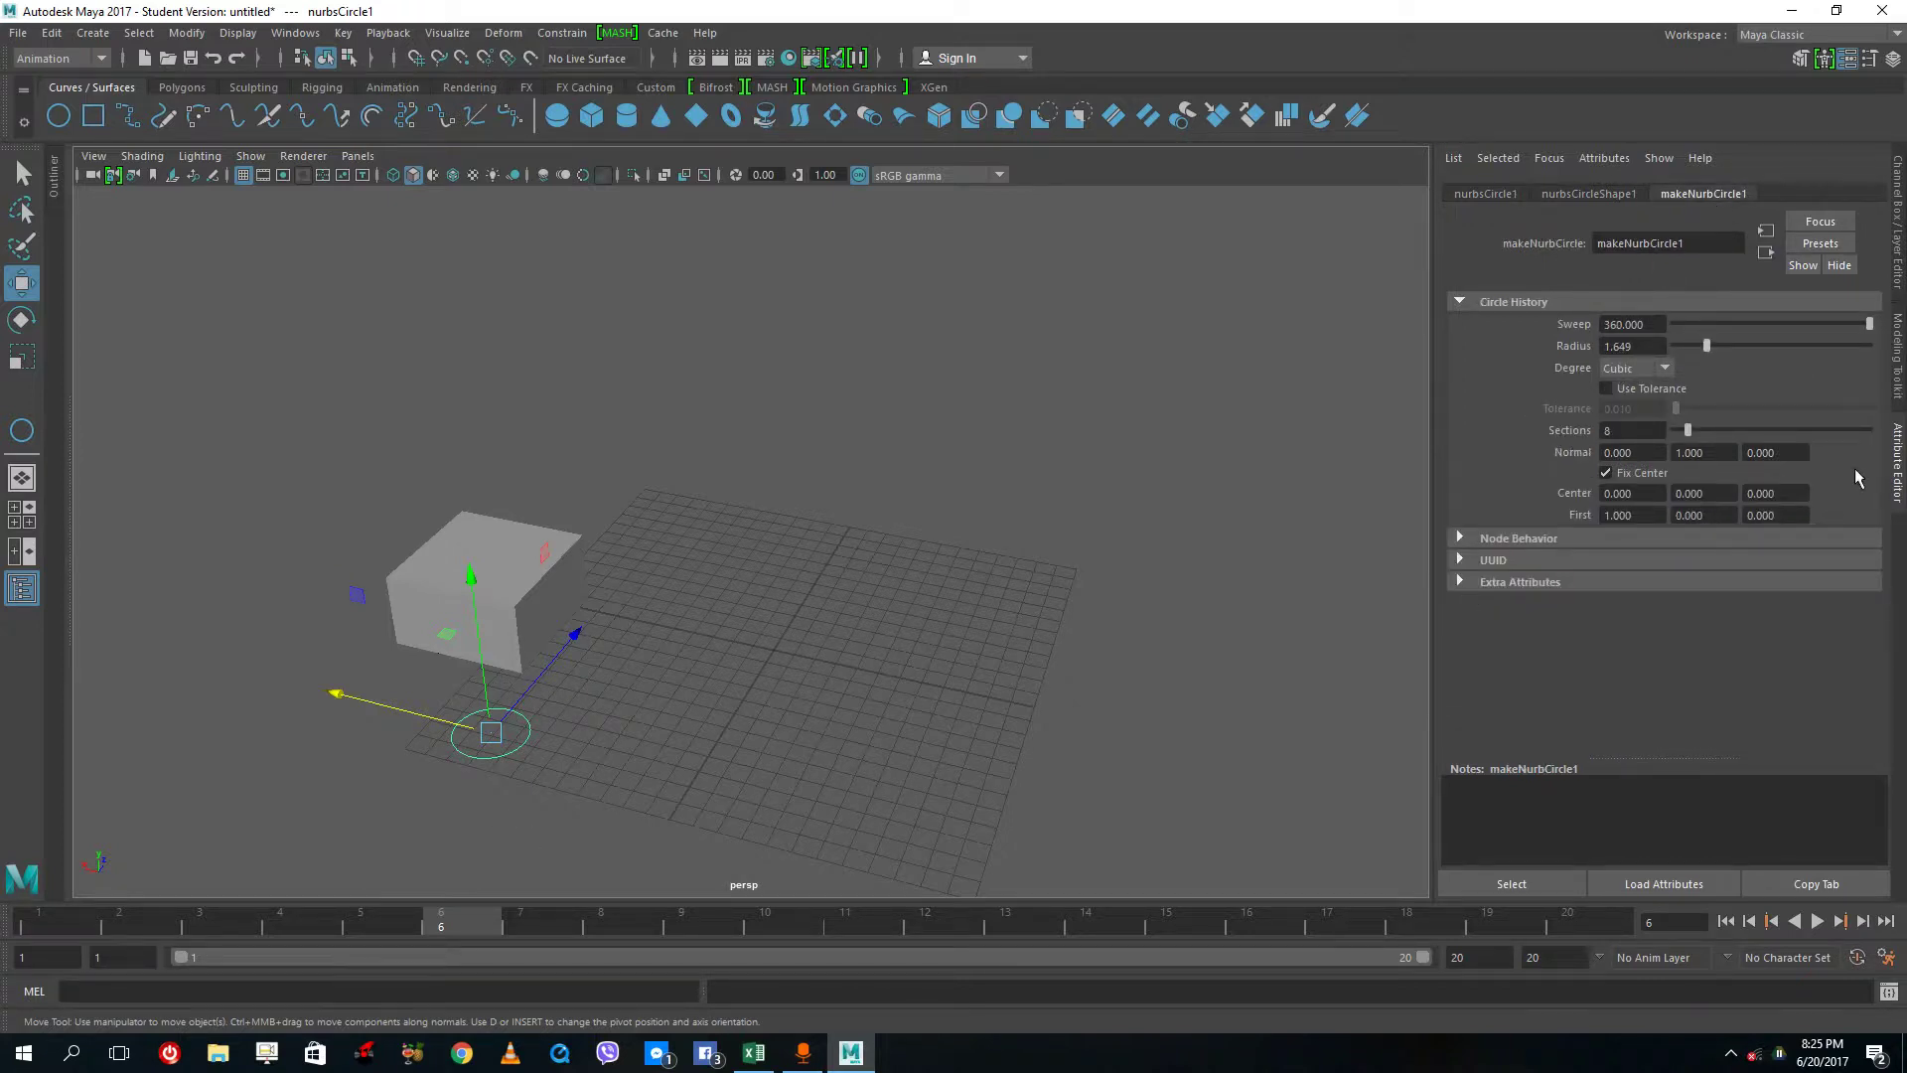
pyautogui.click(1899, 266)
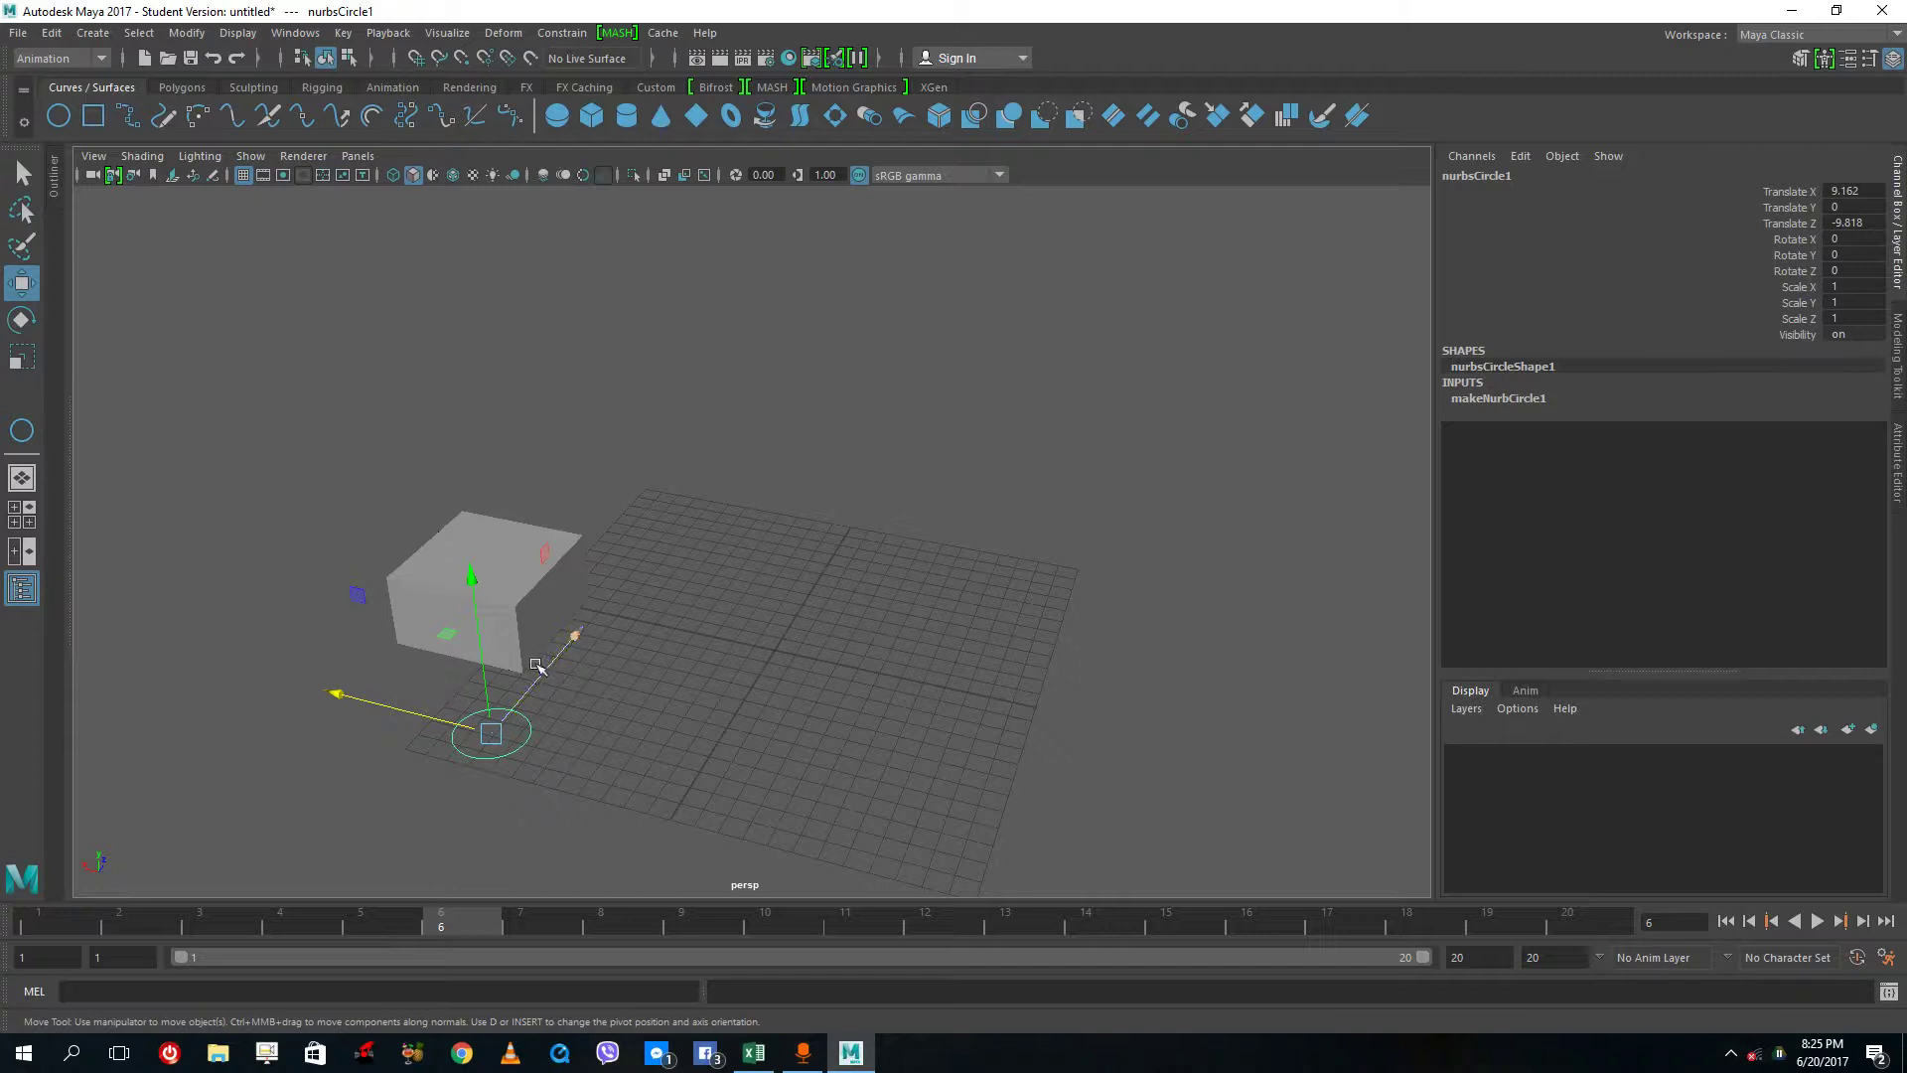
pyautogui.moveTo(571, 635); pyautogui.dragTo(560, 756)
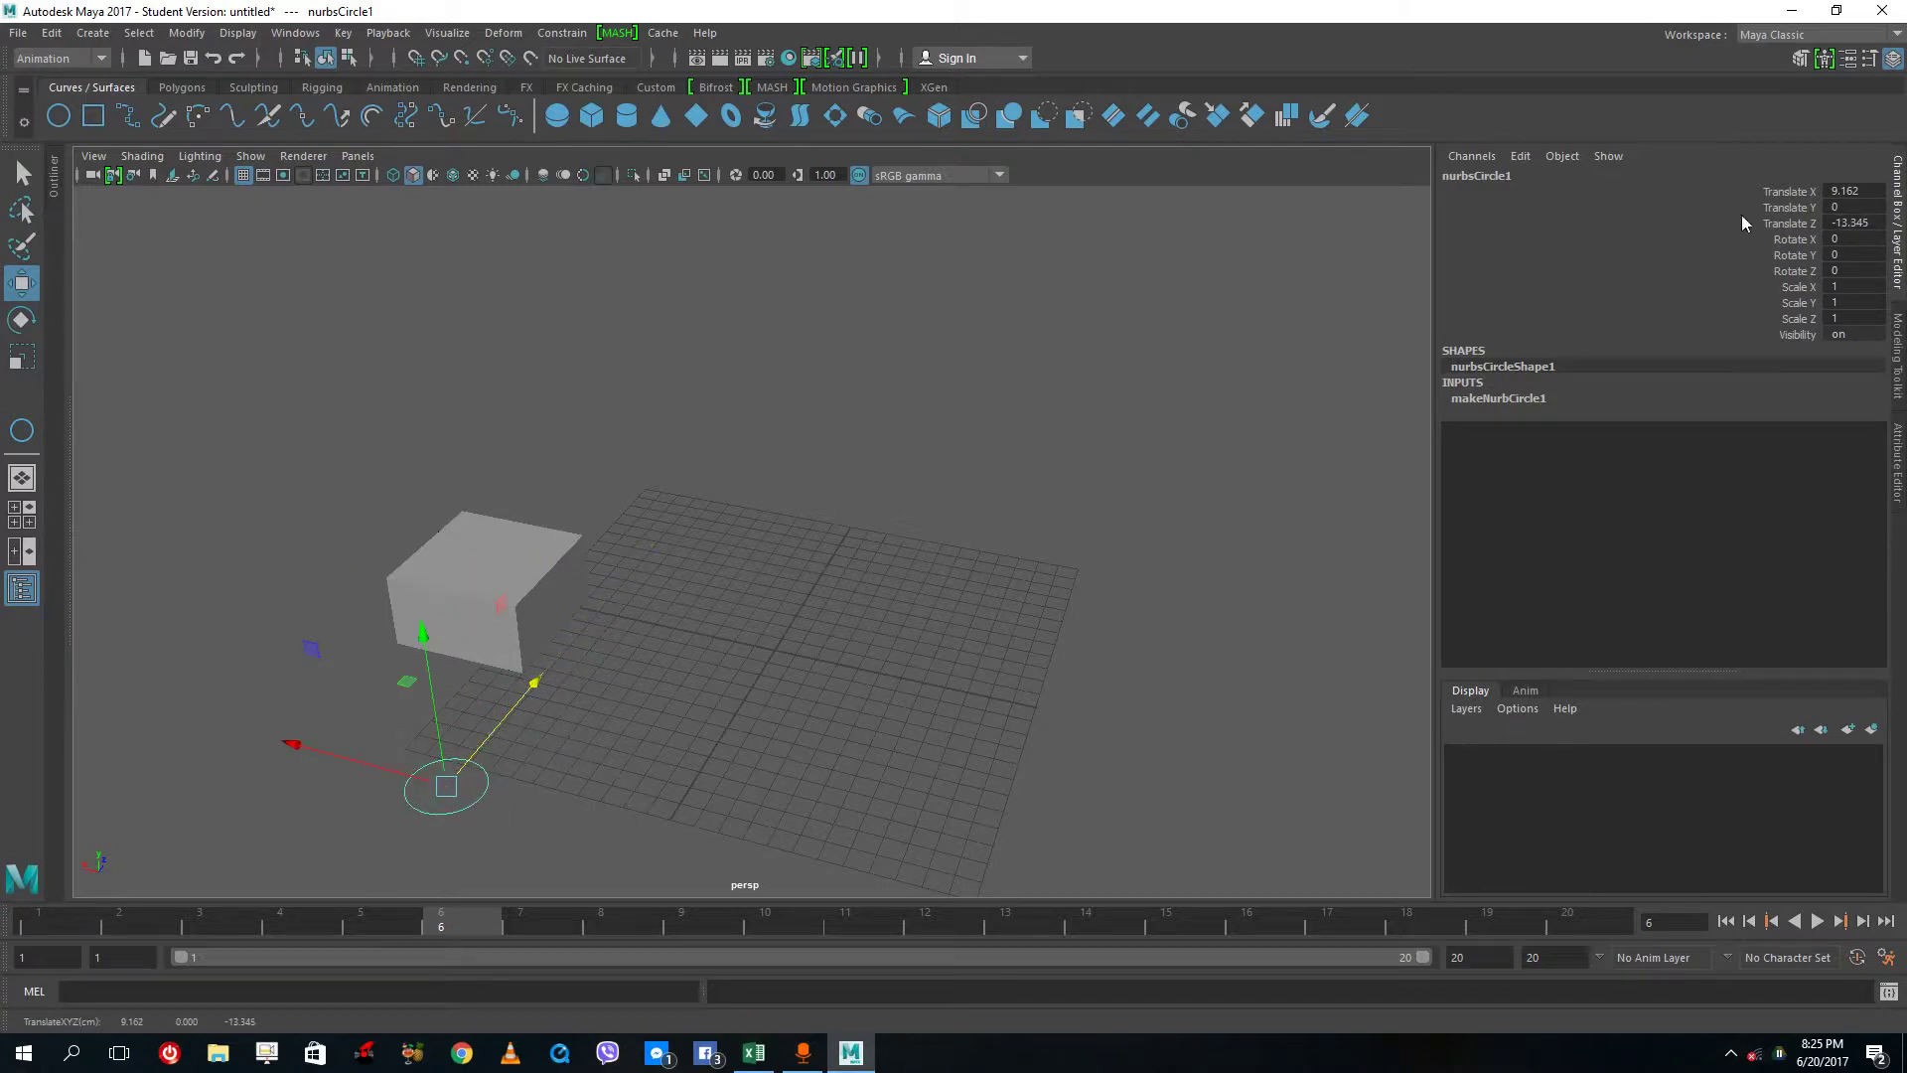
# Step: Key and then delete keys on the circle's channels, excluding Translate Z
pyautogui.click(1799, 195)
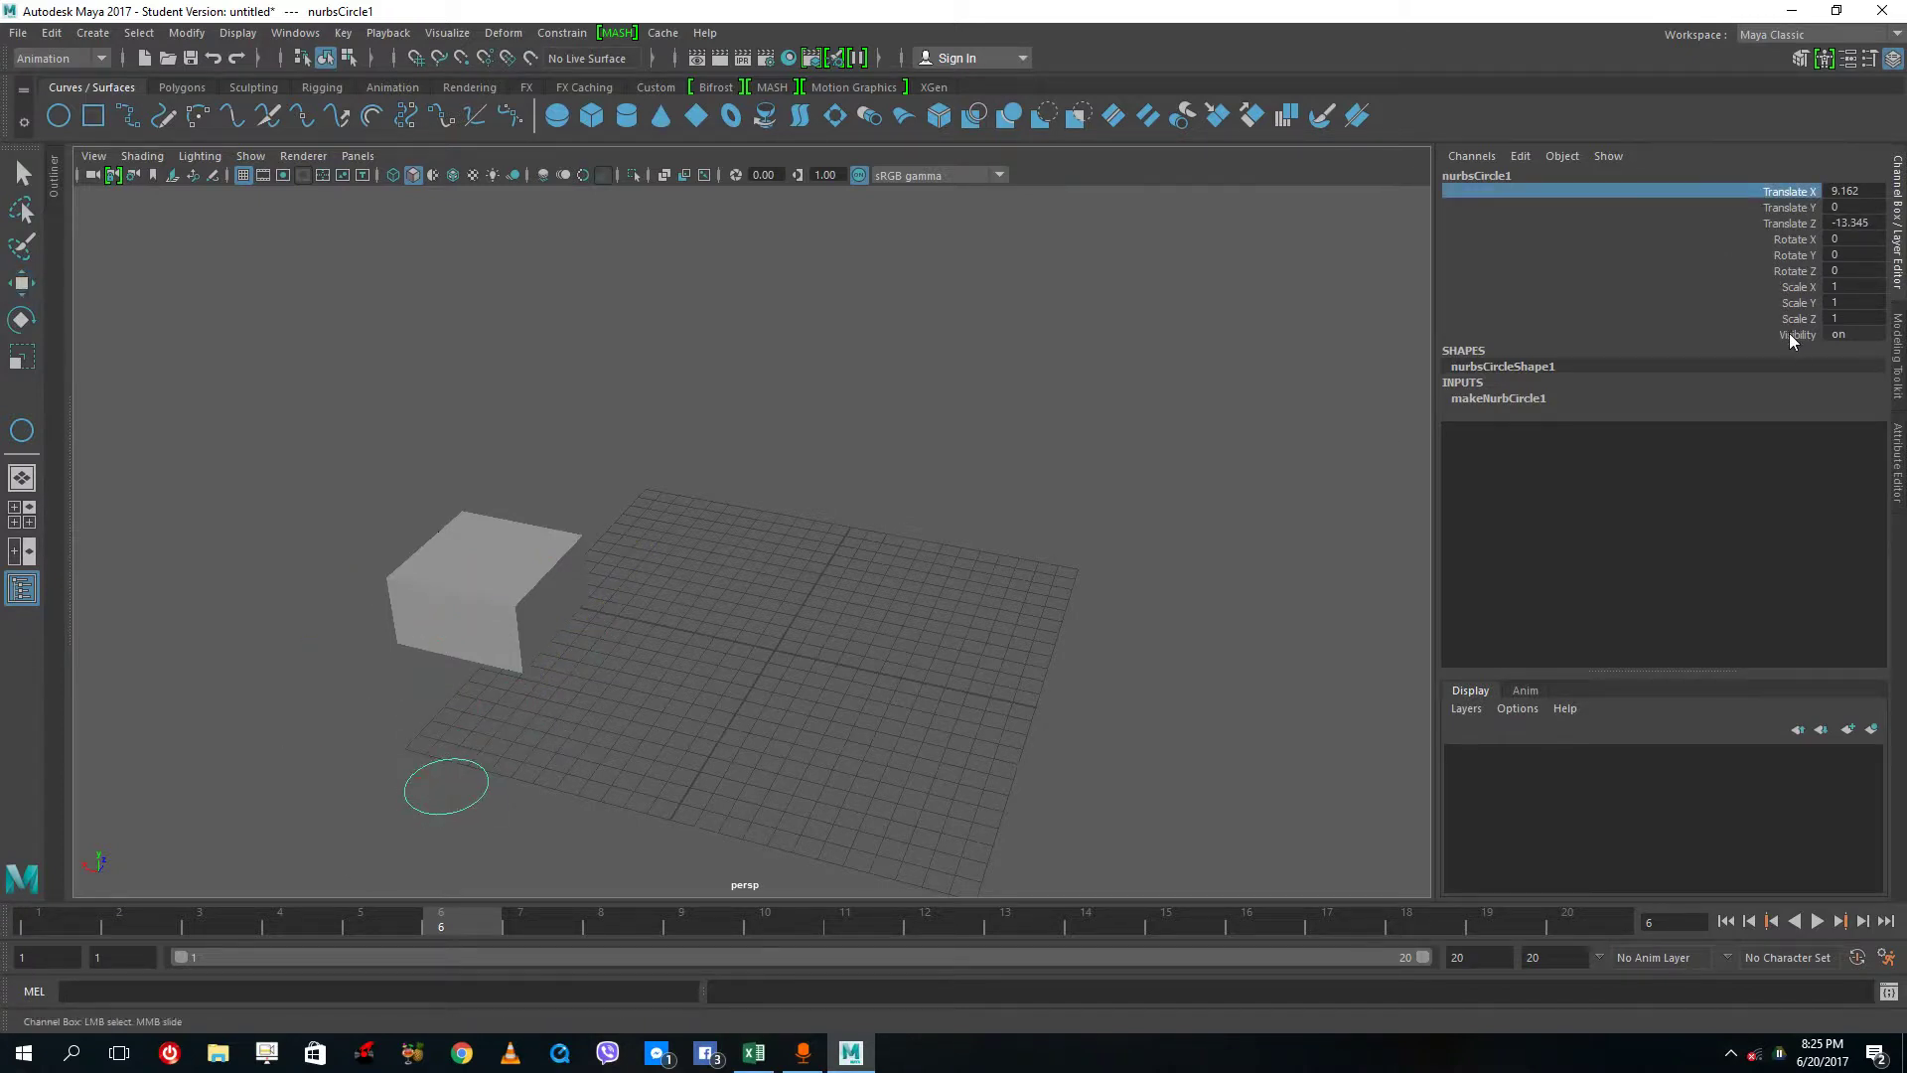
pyautogui.keyDown('shift'); pyautogui.click(1792, 335); pyautogui.keyUp('shift')
pyautogui.keyDown('ctrl'); pyautogui.click(1799, 224); pyautogui.keyUp('ctrl')
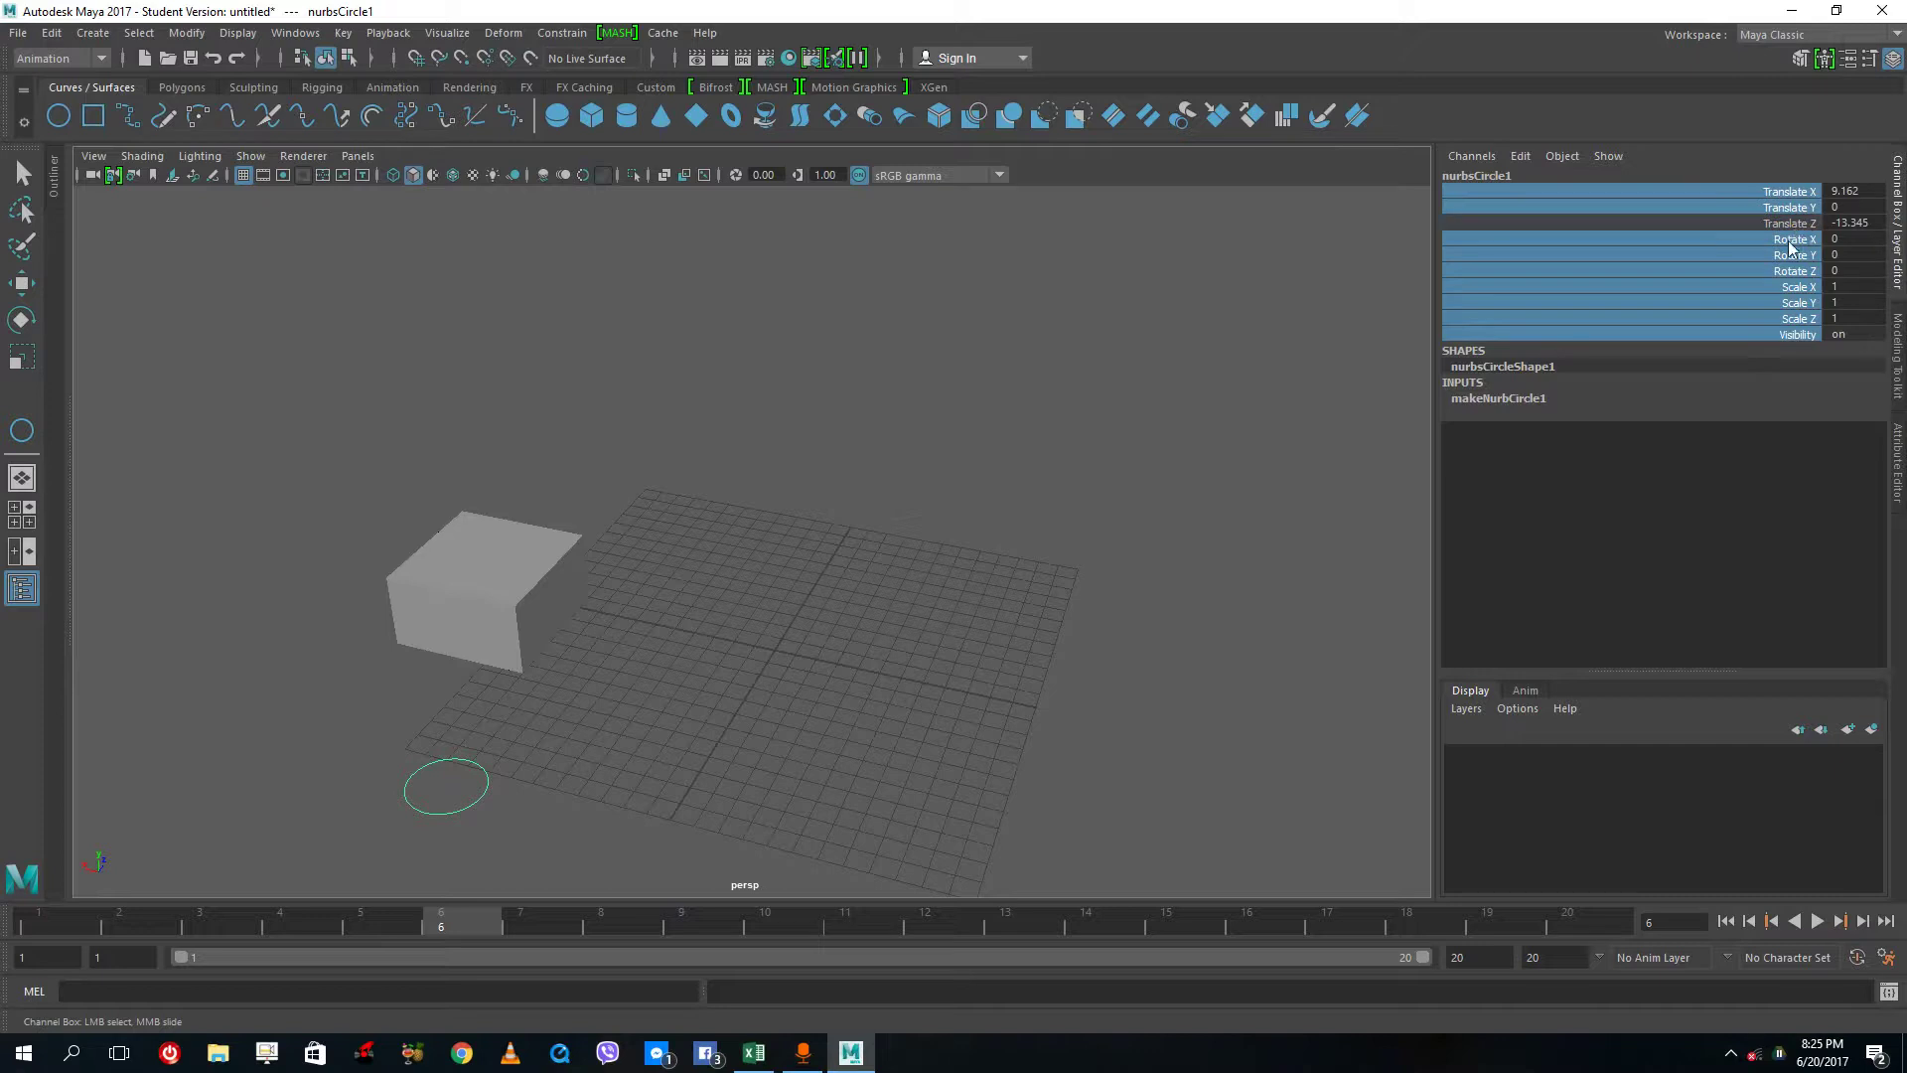
pyautogui.rightClick(1782, 259)
pyautogui.click(1771, 301)
pyautogui.rightClick(1766, 248)
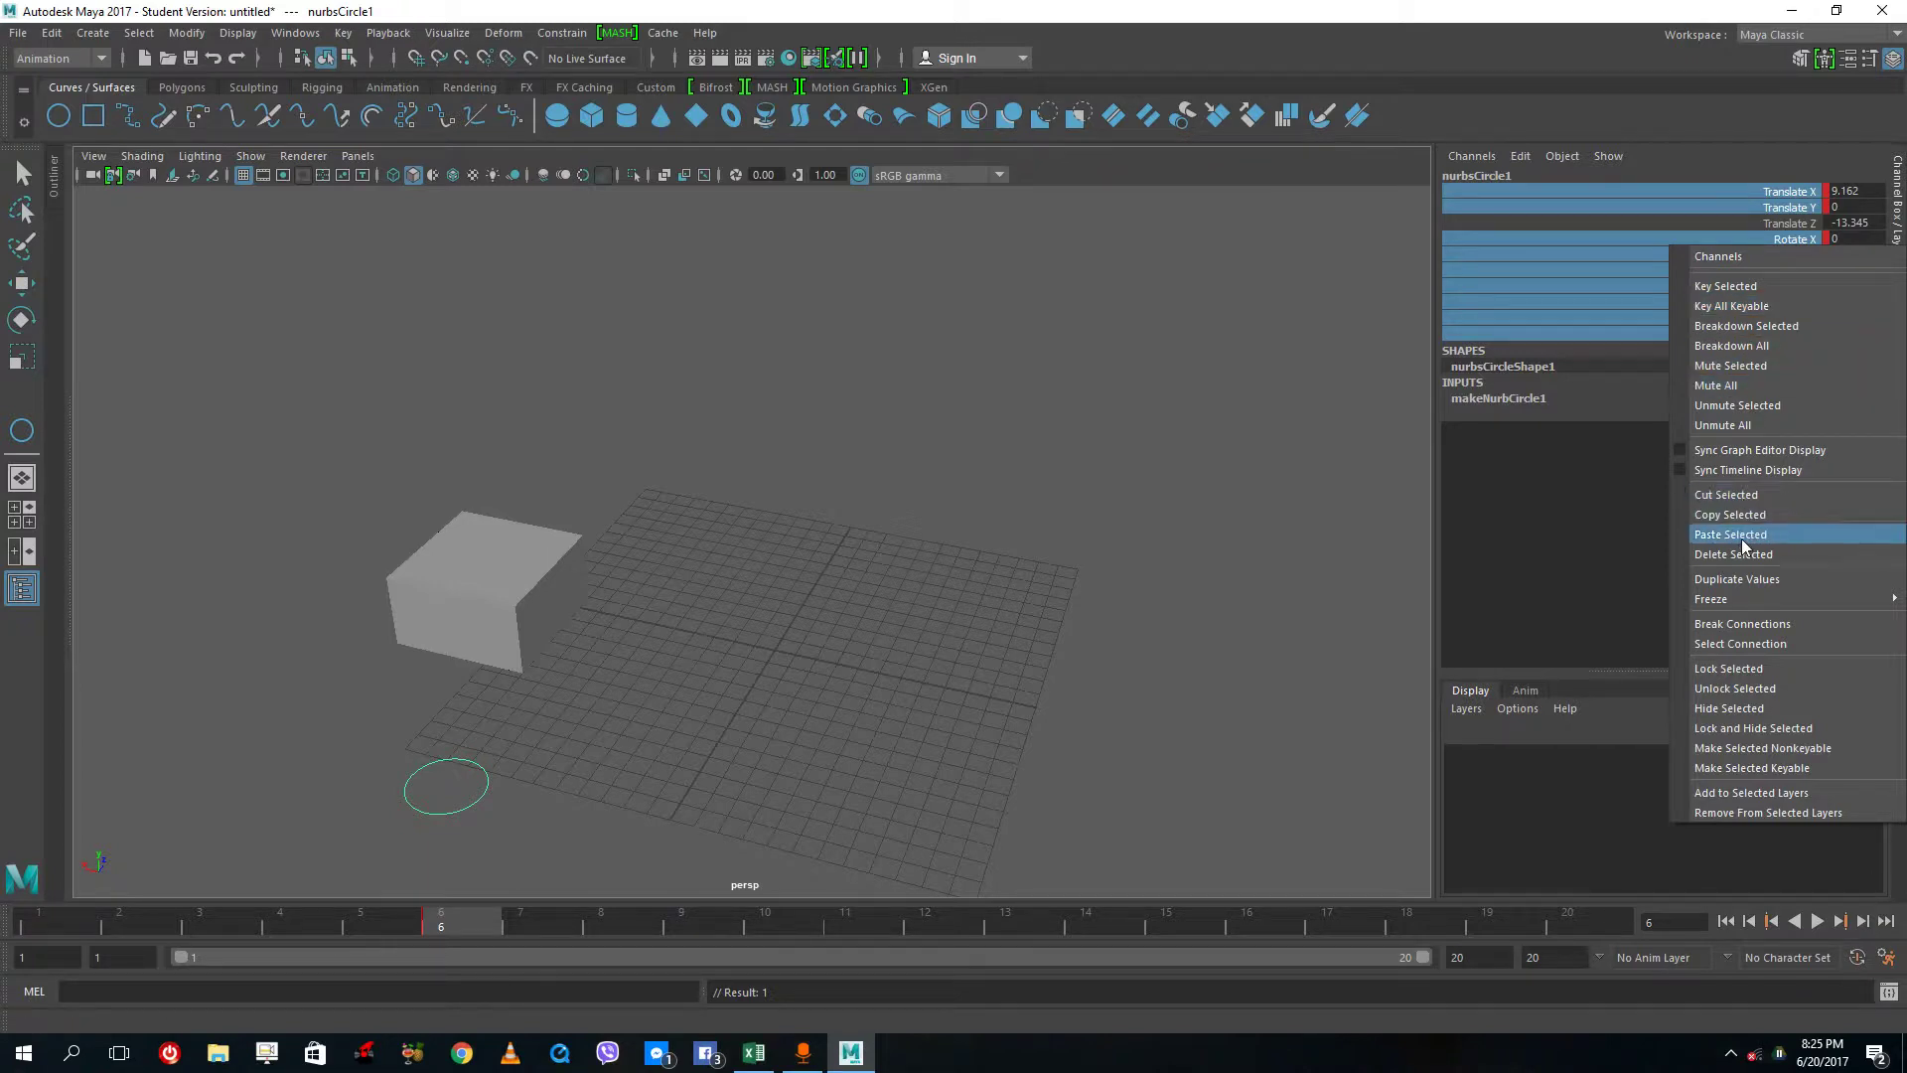
pyautogui.click(1728, 668)
# Step: Move the circle further along Z to Translate Z -15.034
pyautogui.click(541, 758)
pyautogui.press('w')
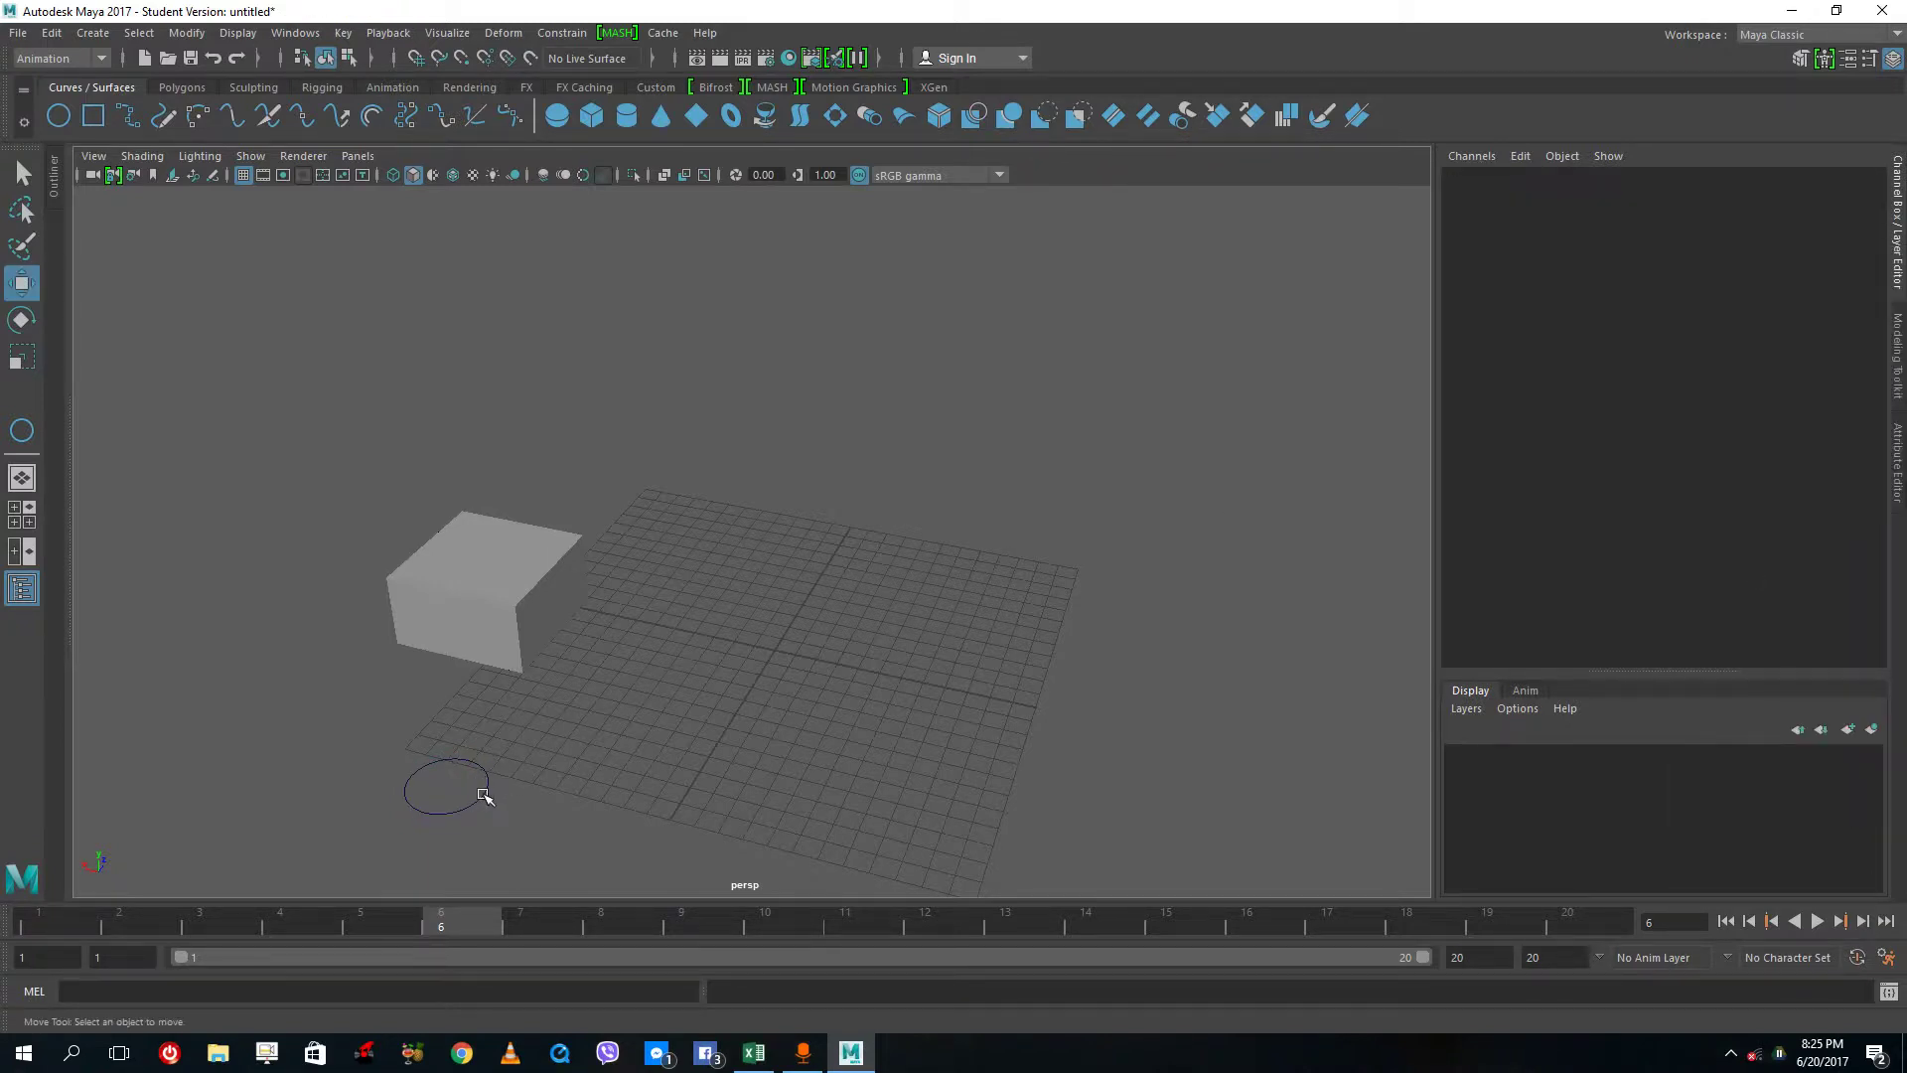
pyautogui.click(483, 795)
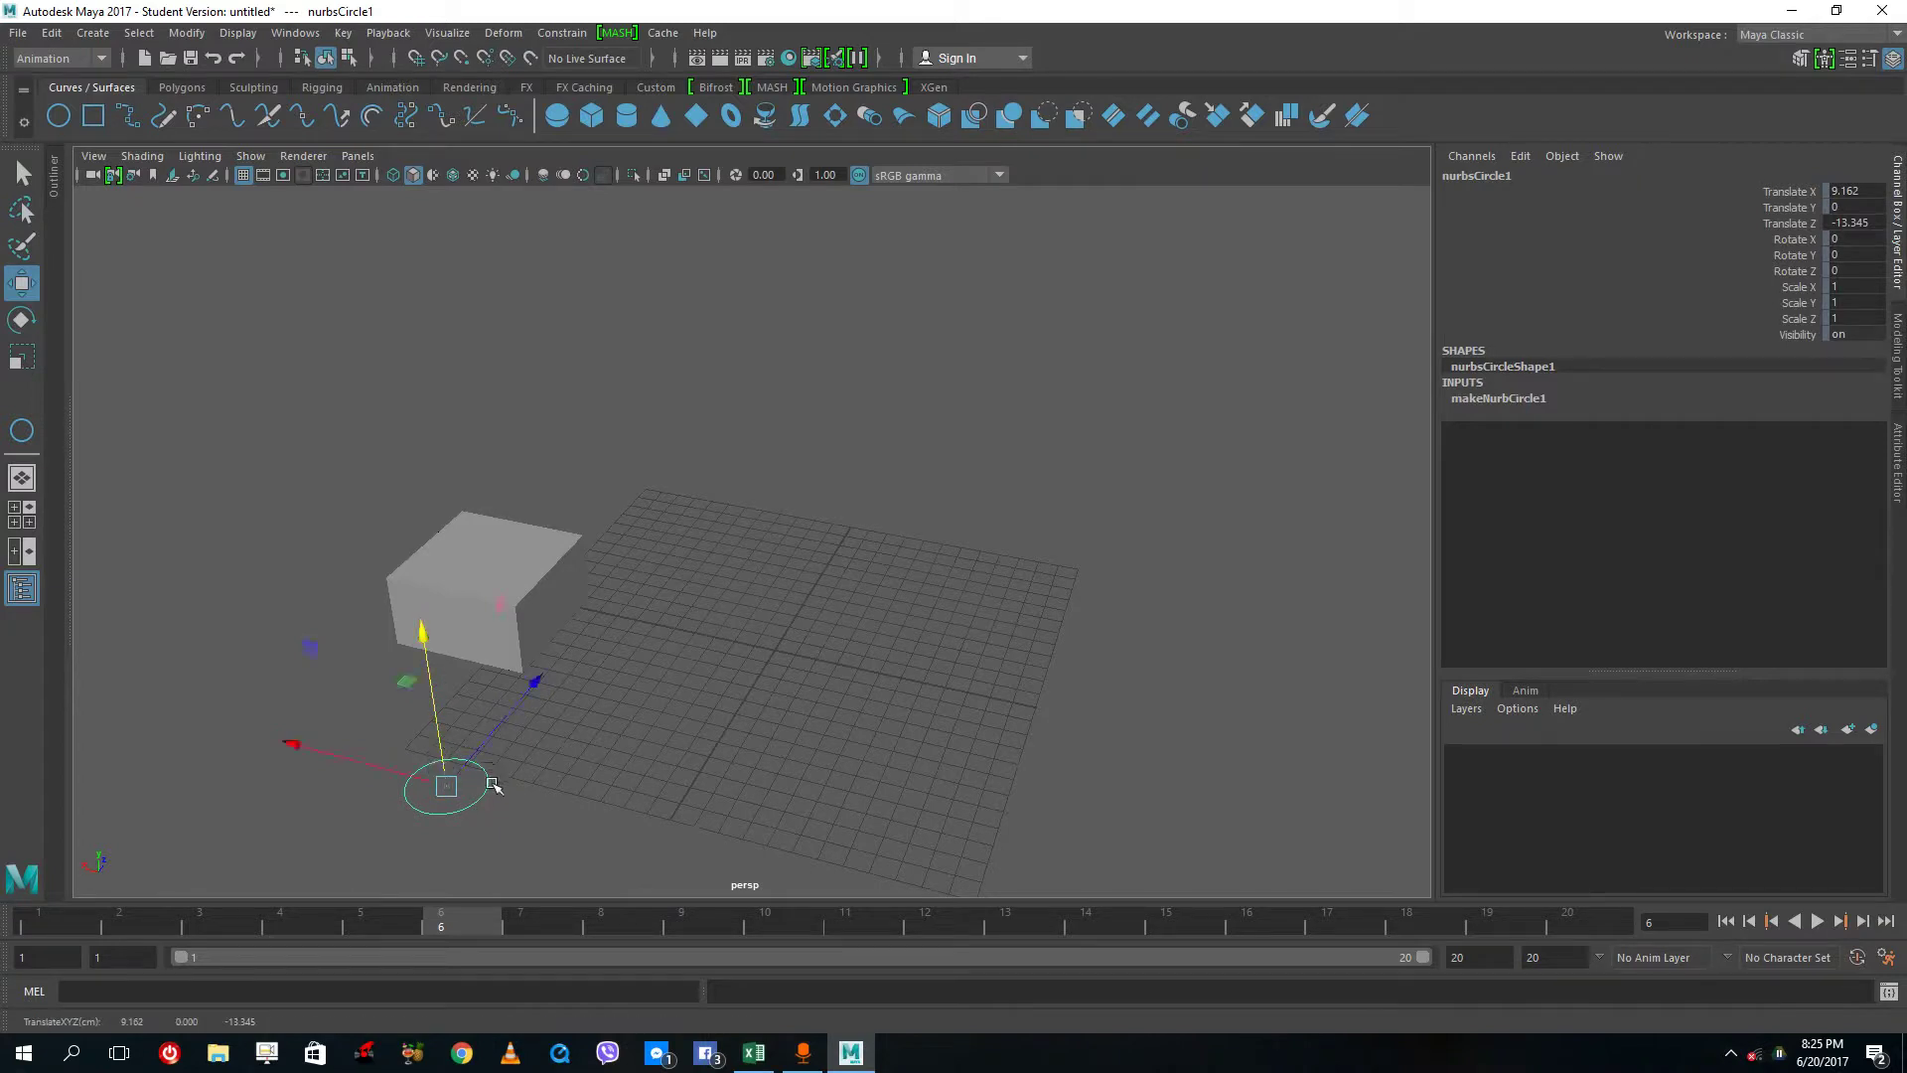
pyautogui.moveTo(513, 703)
pyautogui.mouseDown()
pyautogui.moveTo(557, 660)
pyautogui.moveTo(513, 724)
pyautogui.moveTo(582, 669)
pyautogui.moveTo(507, 724)
pyautogui.moveTo(567, 650)
pyautogui.moveTo(504, 733)
pyautogui.mouseUp()
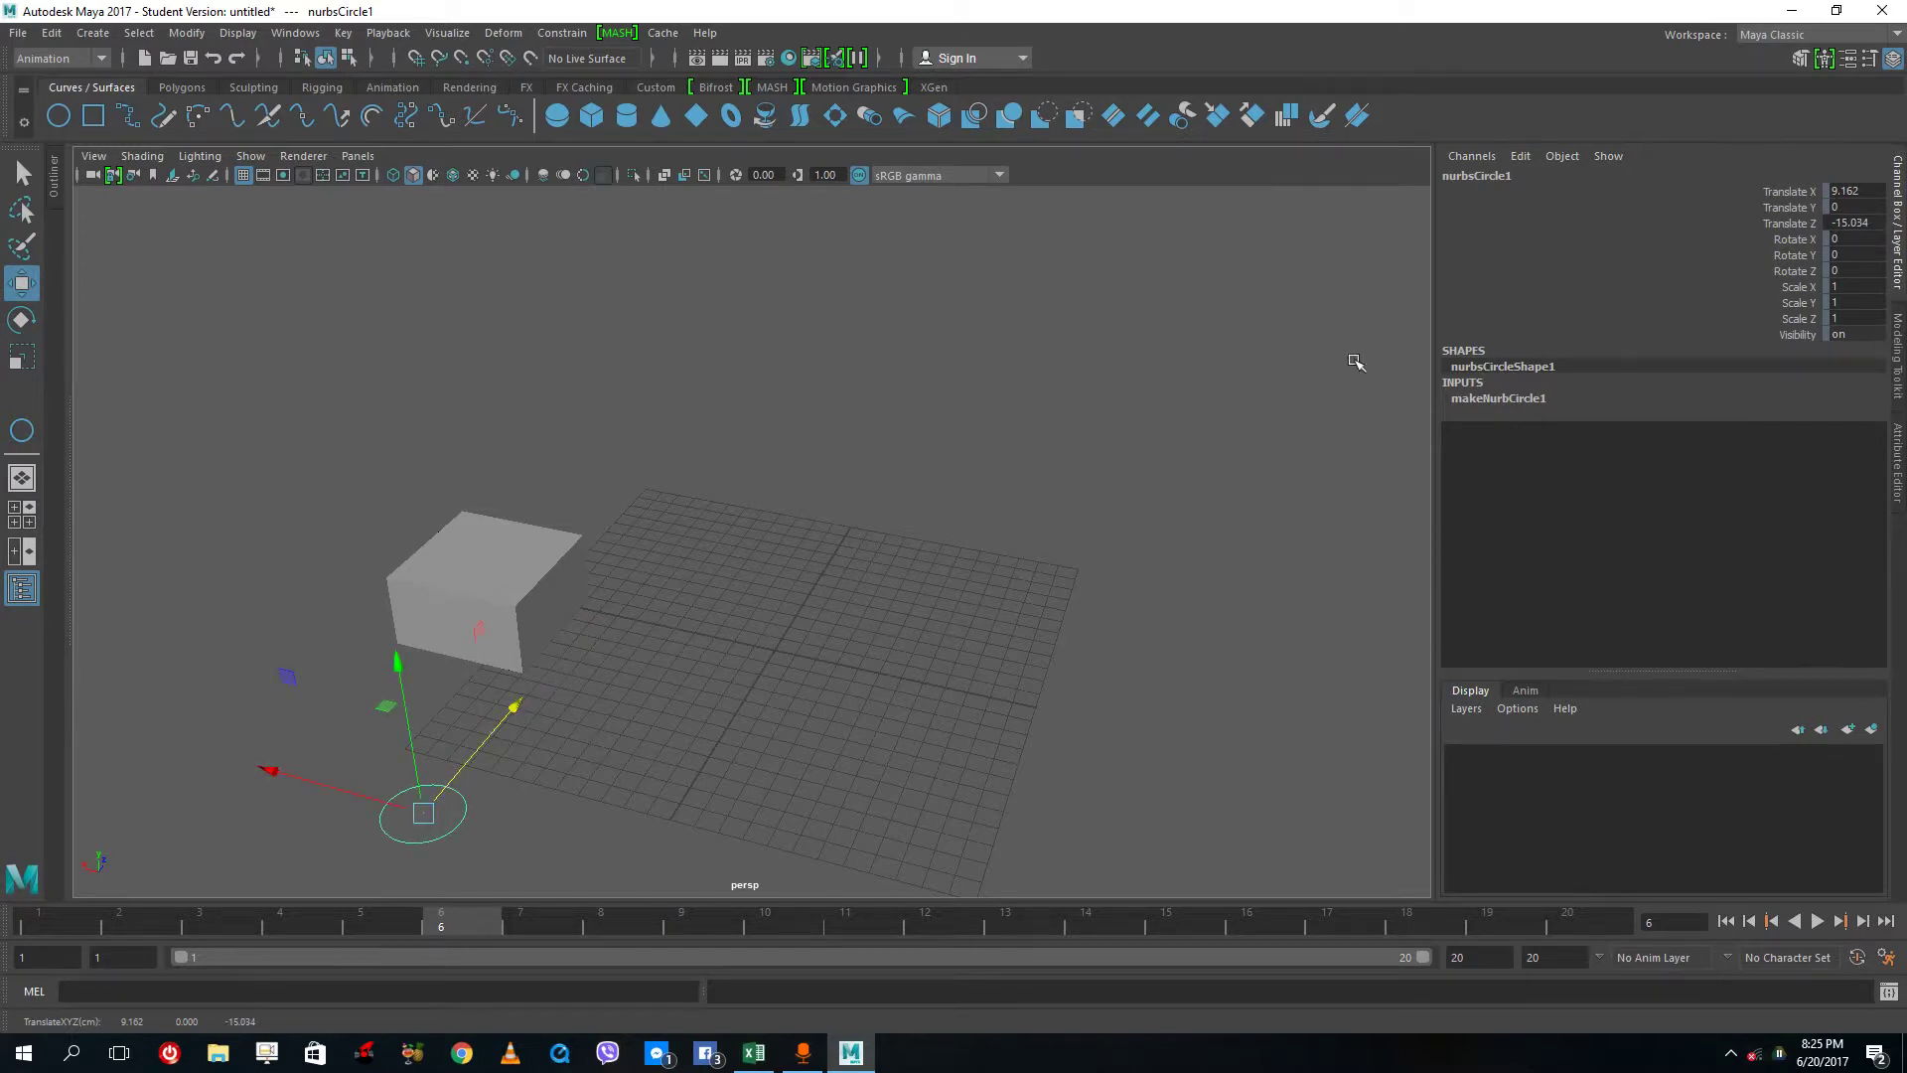
# Step: Enable nurbsCircle1's Translate Z minimum limit of -15 and its maximum limit
pyautogui.click(1897, 441)
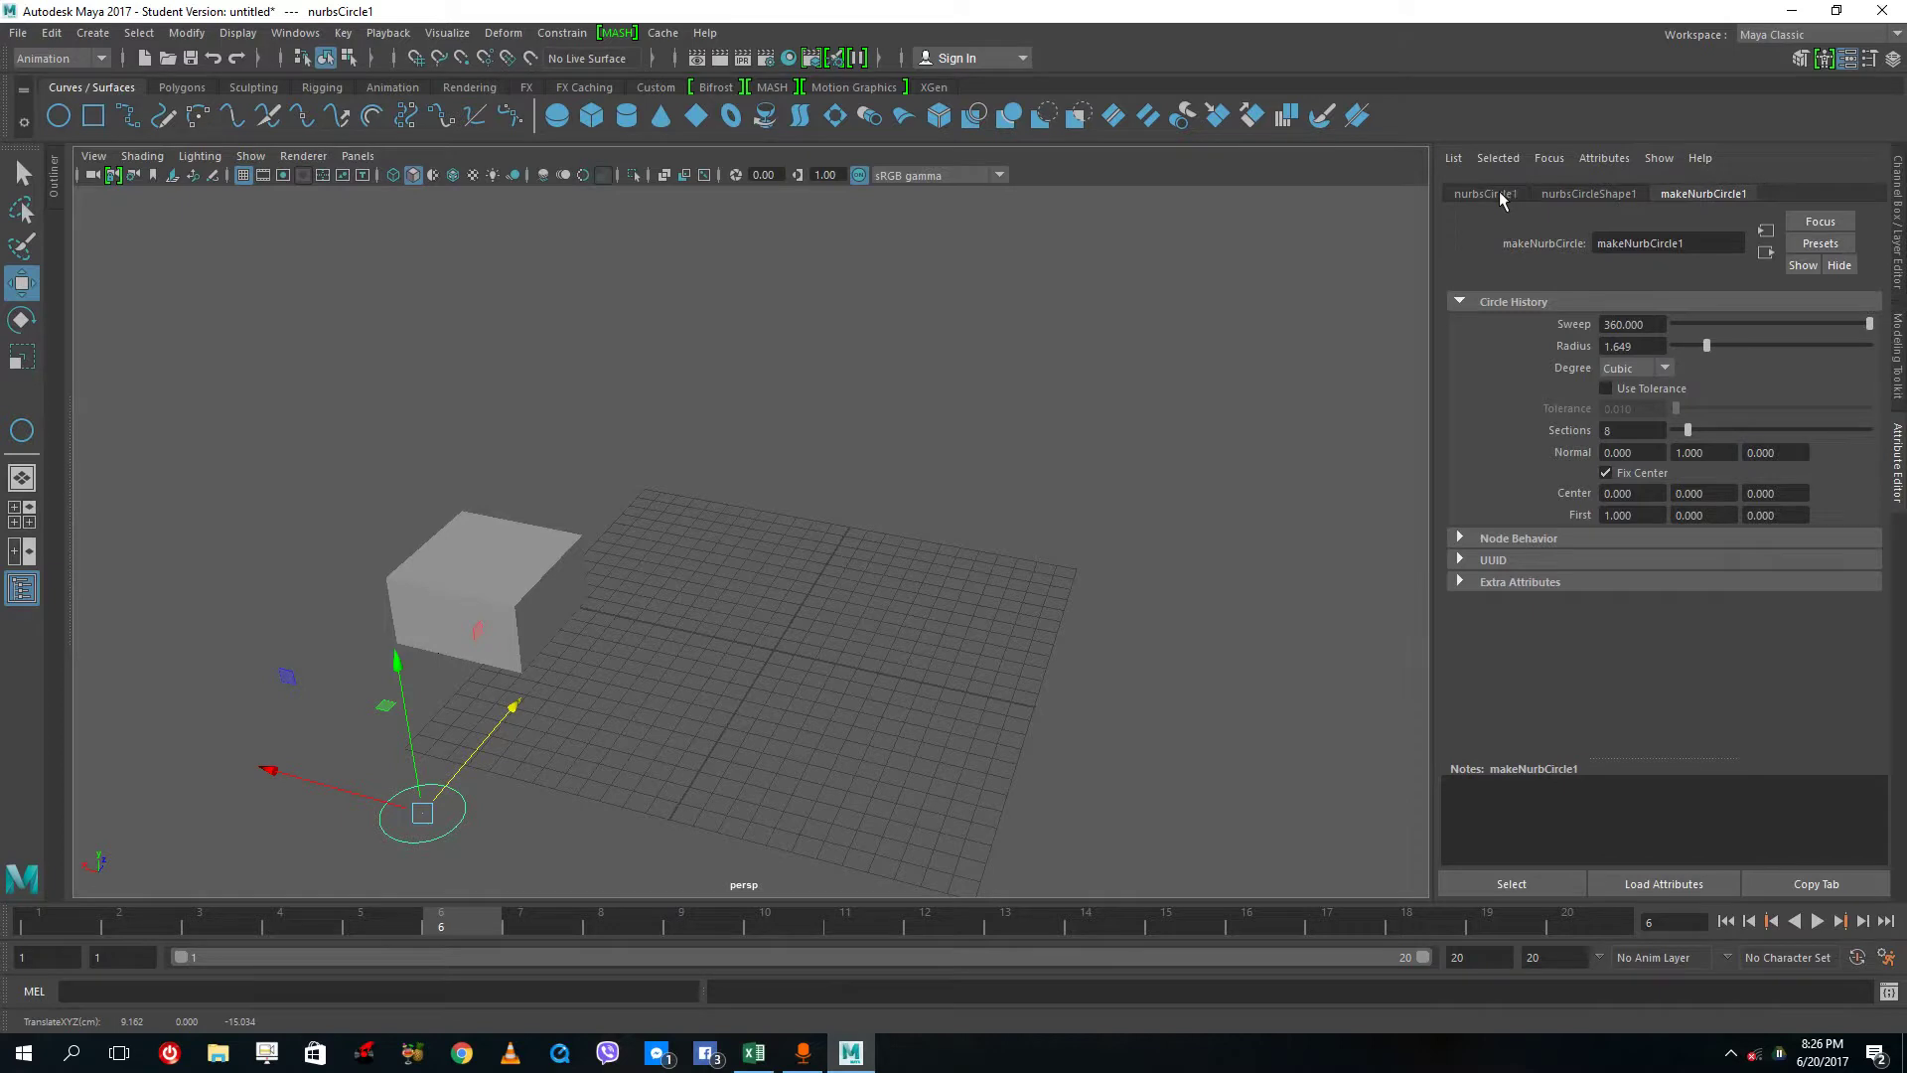
pyautogui.click(1492, 194)
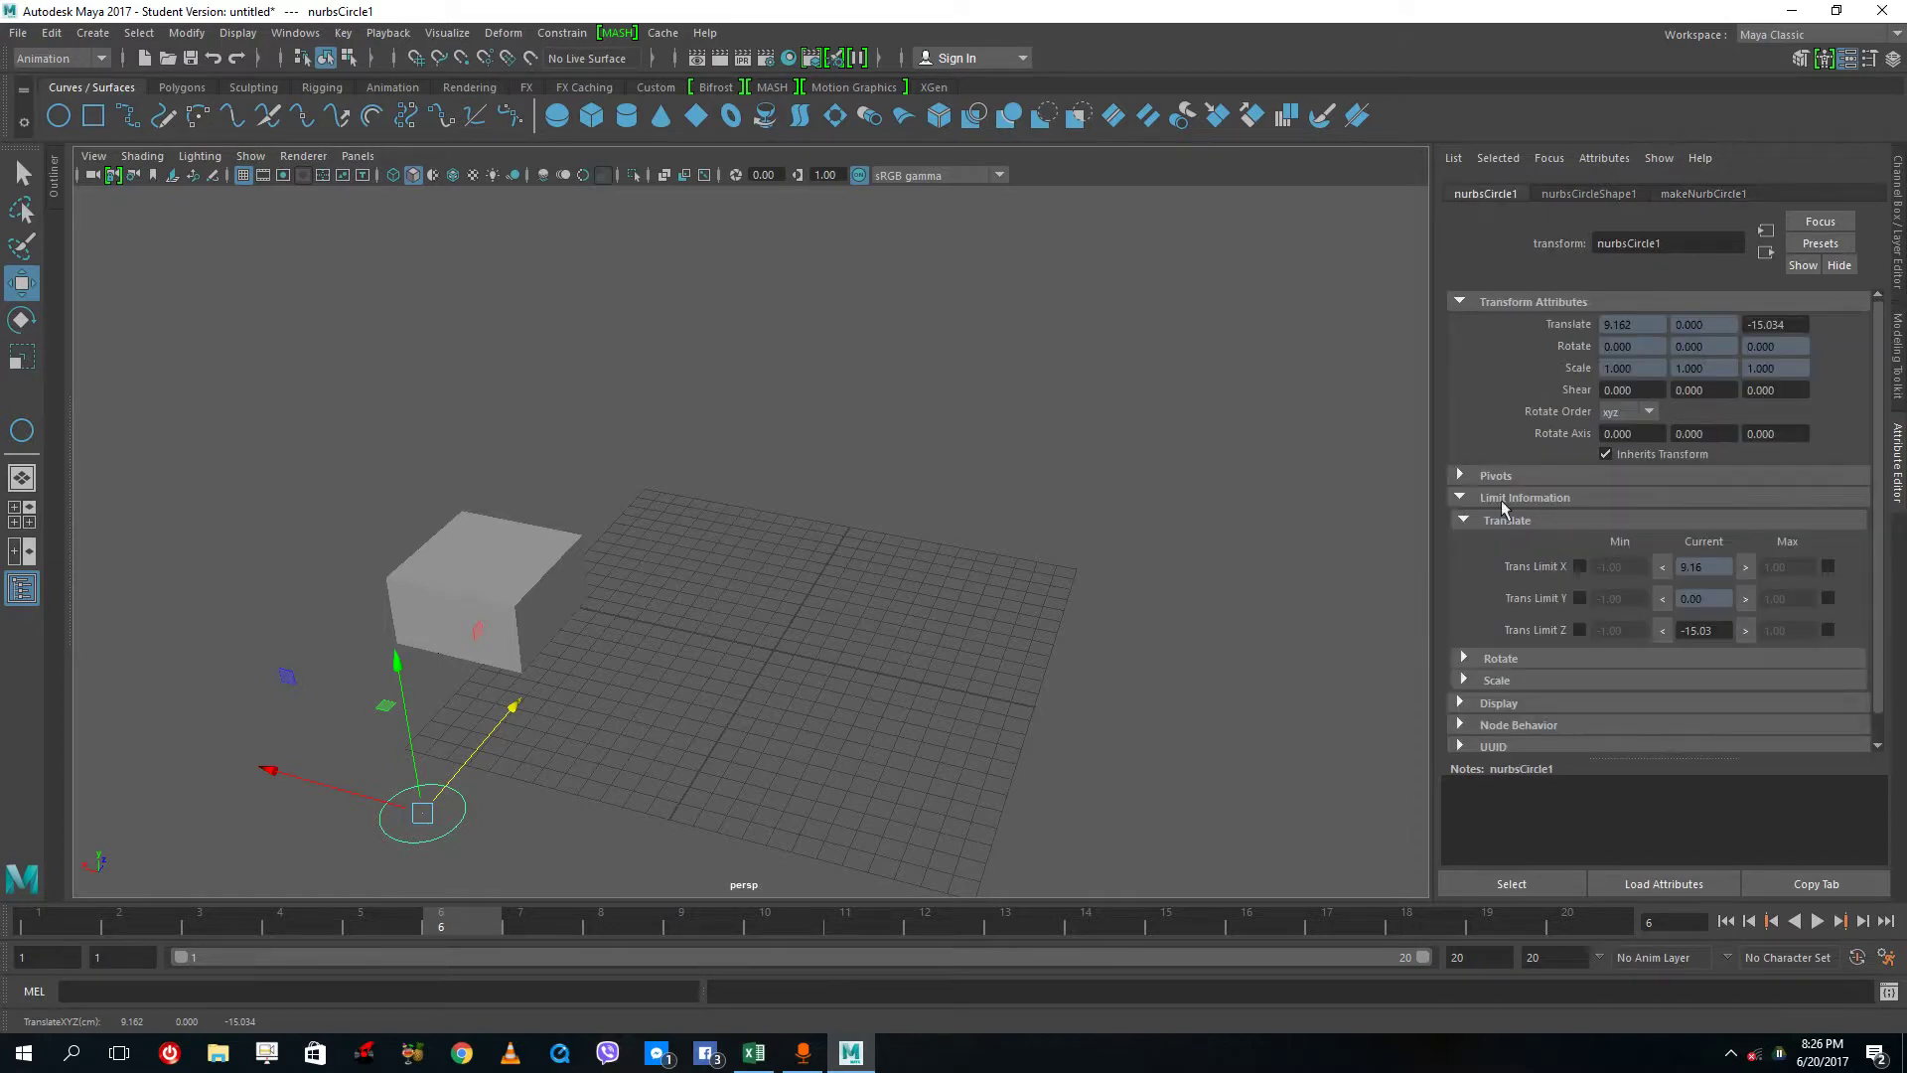
pyautogui.click(1579, 630)
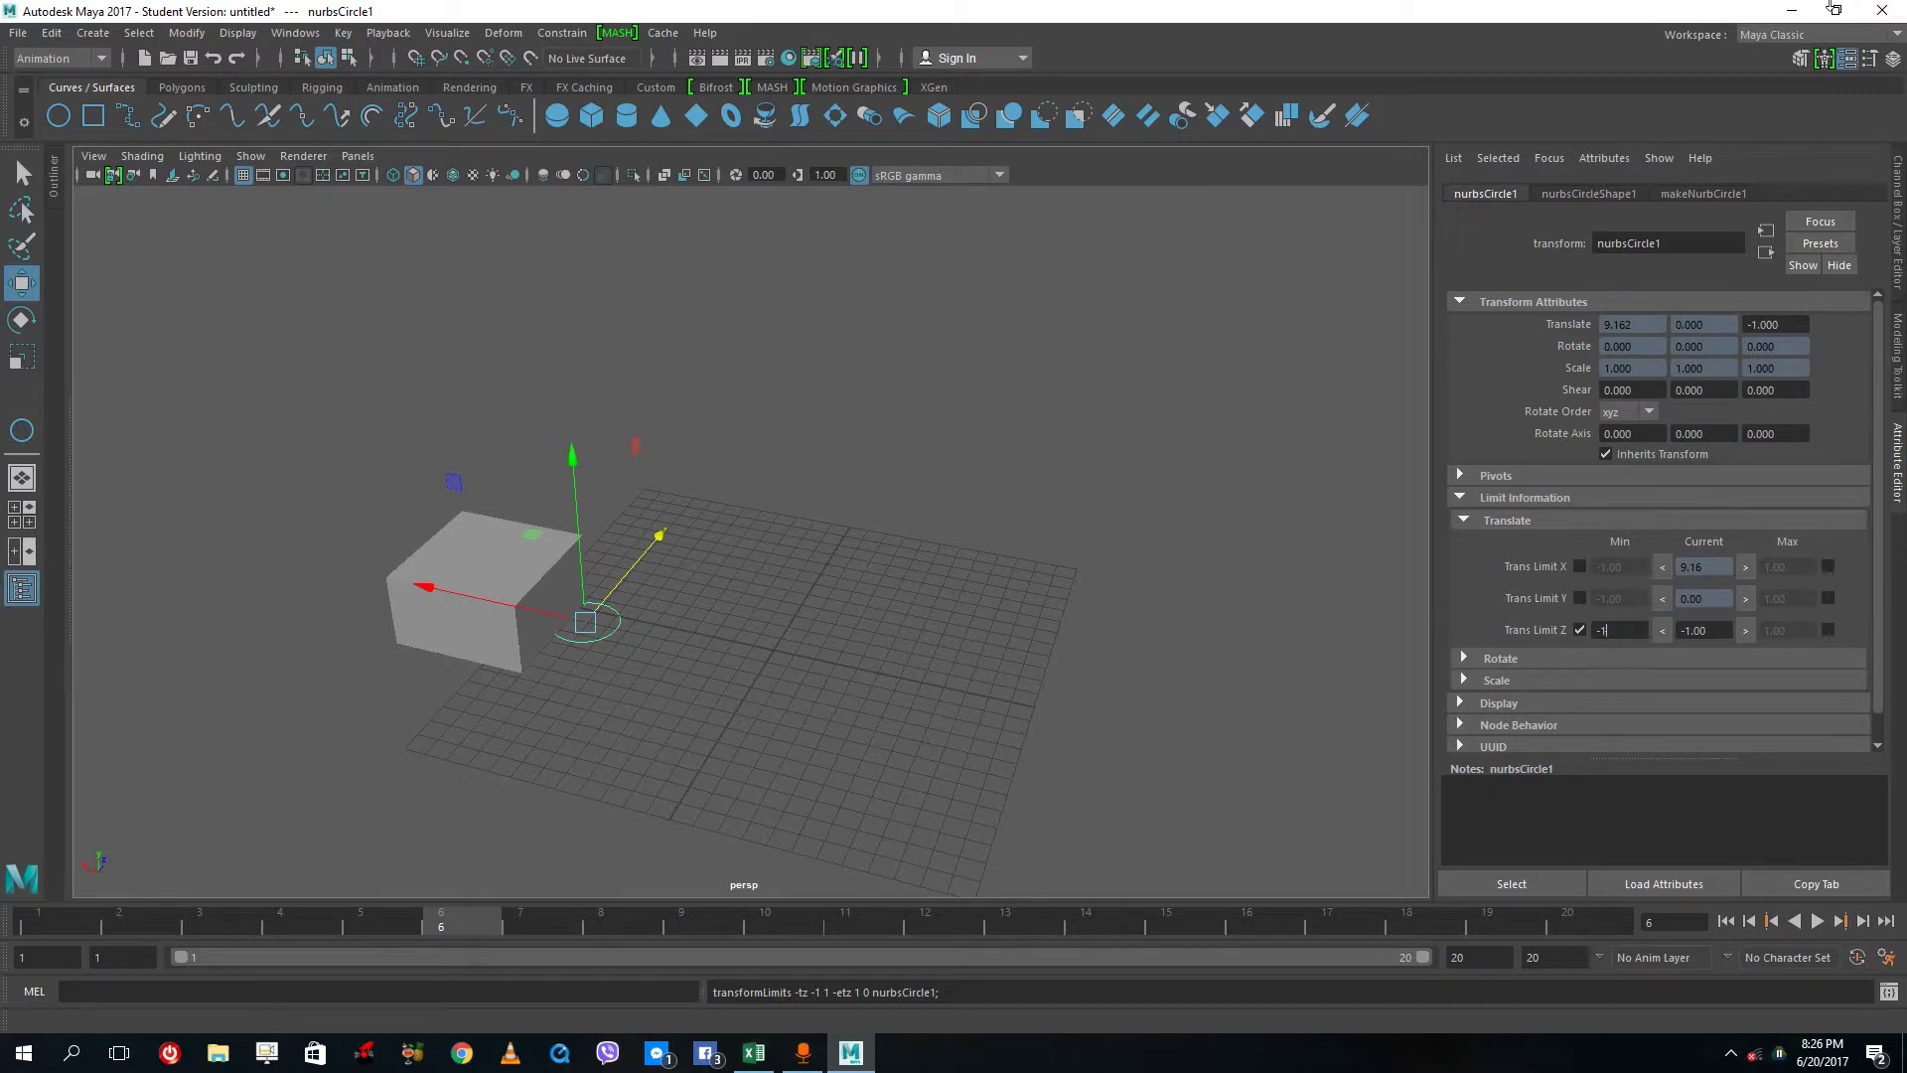
pyautogui.click(1828, 630)
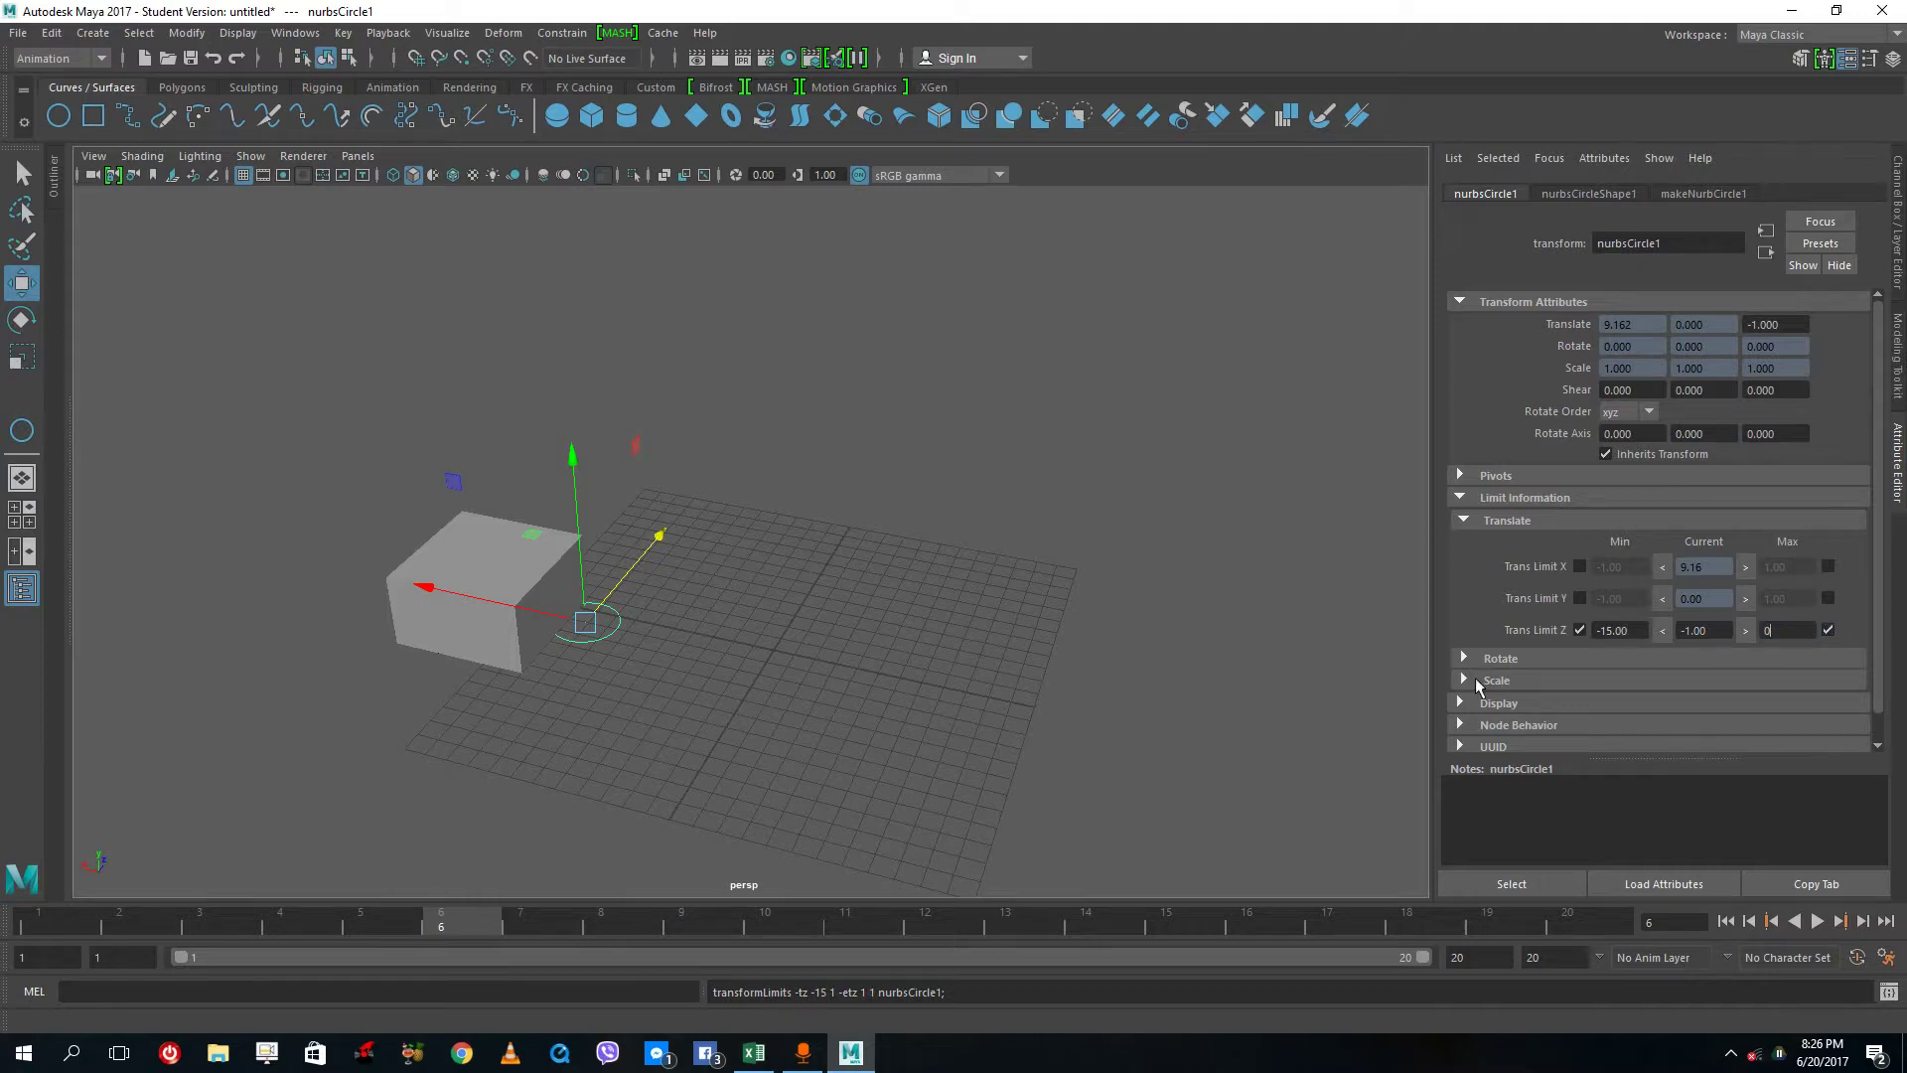
pyautogui.click(1430, 665)
pyautogui.click(594, 639)
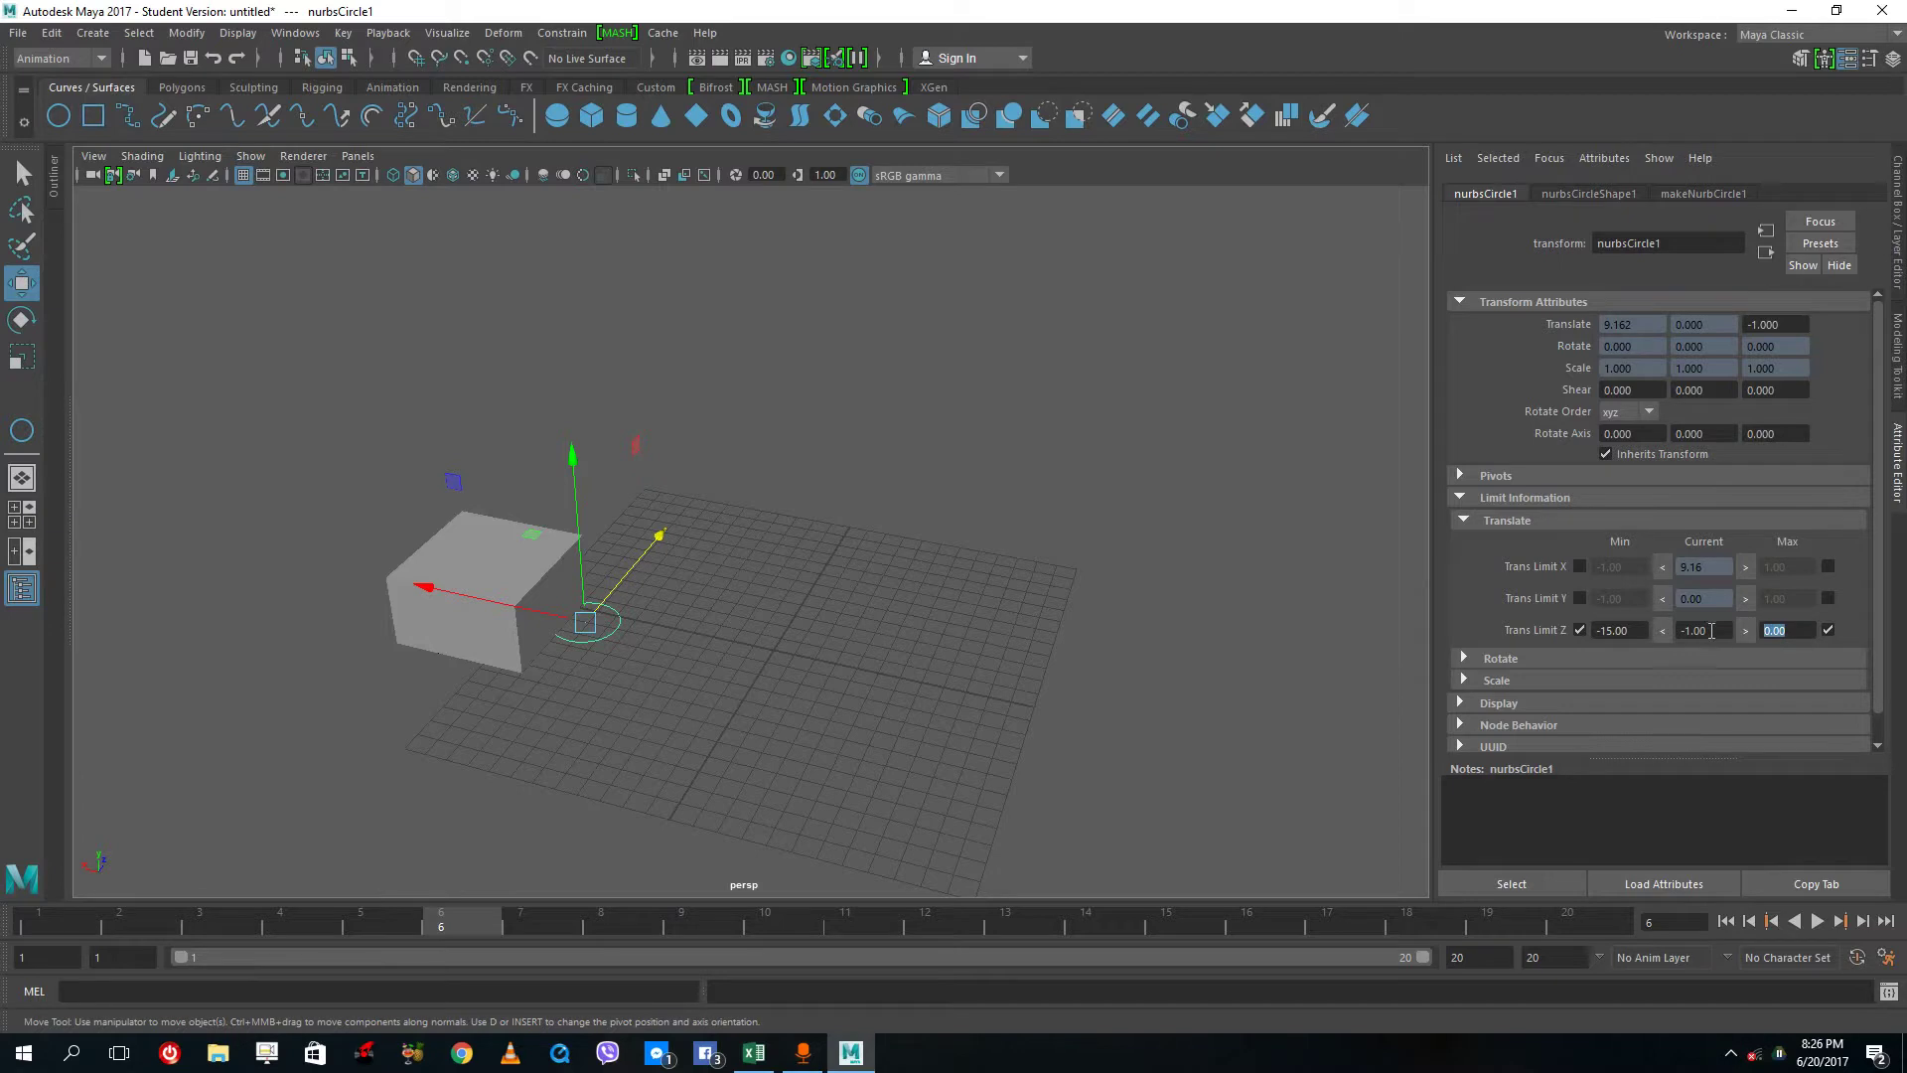
# Step: Set the circle's maximum Z translate limit to 9
pyautogui.press('BackSpace')
pyautogui.write('9')
pyautogui.press('Return')
pyautogui.click(1105, 556)
pyautogui.click(628, 616)
# Step: Test the circle's Z limits, toggling the 9 maximum off and on until it clamps at 9
pyautogui.moveTo(630, 613); pyautogui.dragTo(330, 987, button='middle')
pyautogui.moveTo(114, 924); pyautogui.dragTo(1102, 596, button='middle')
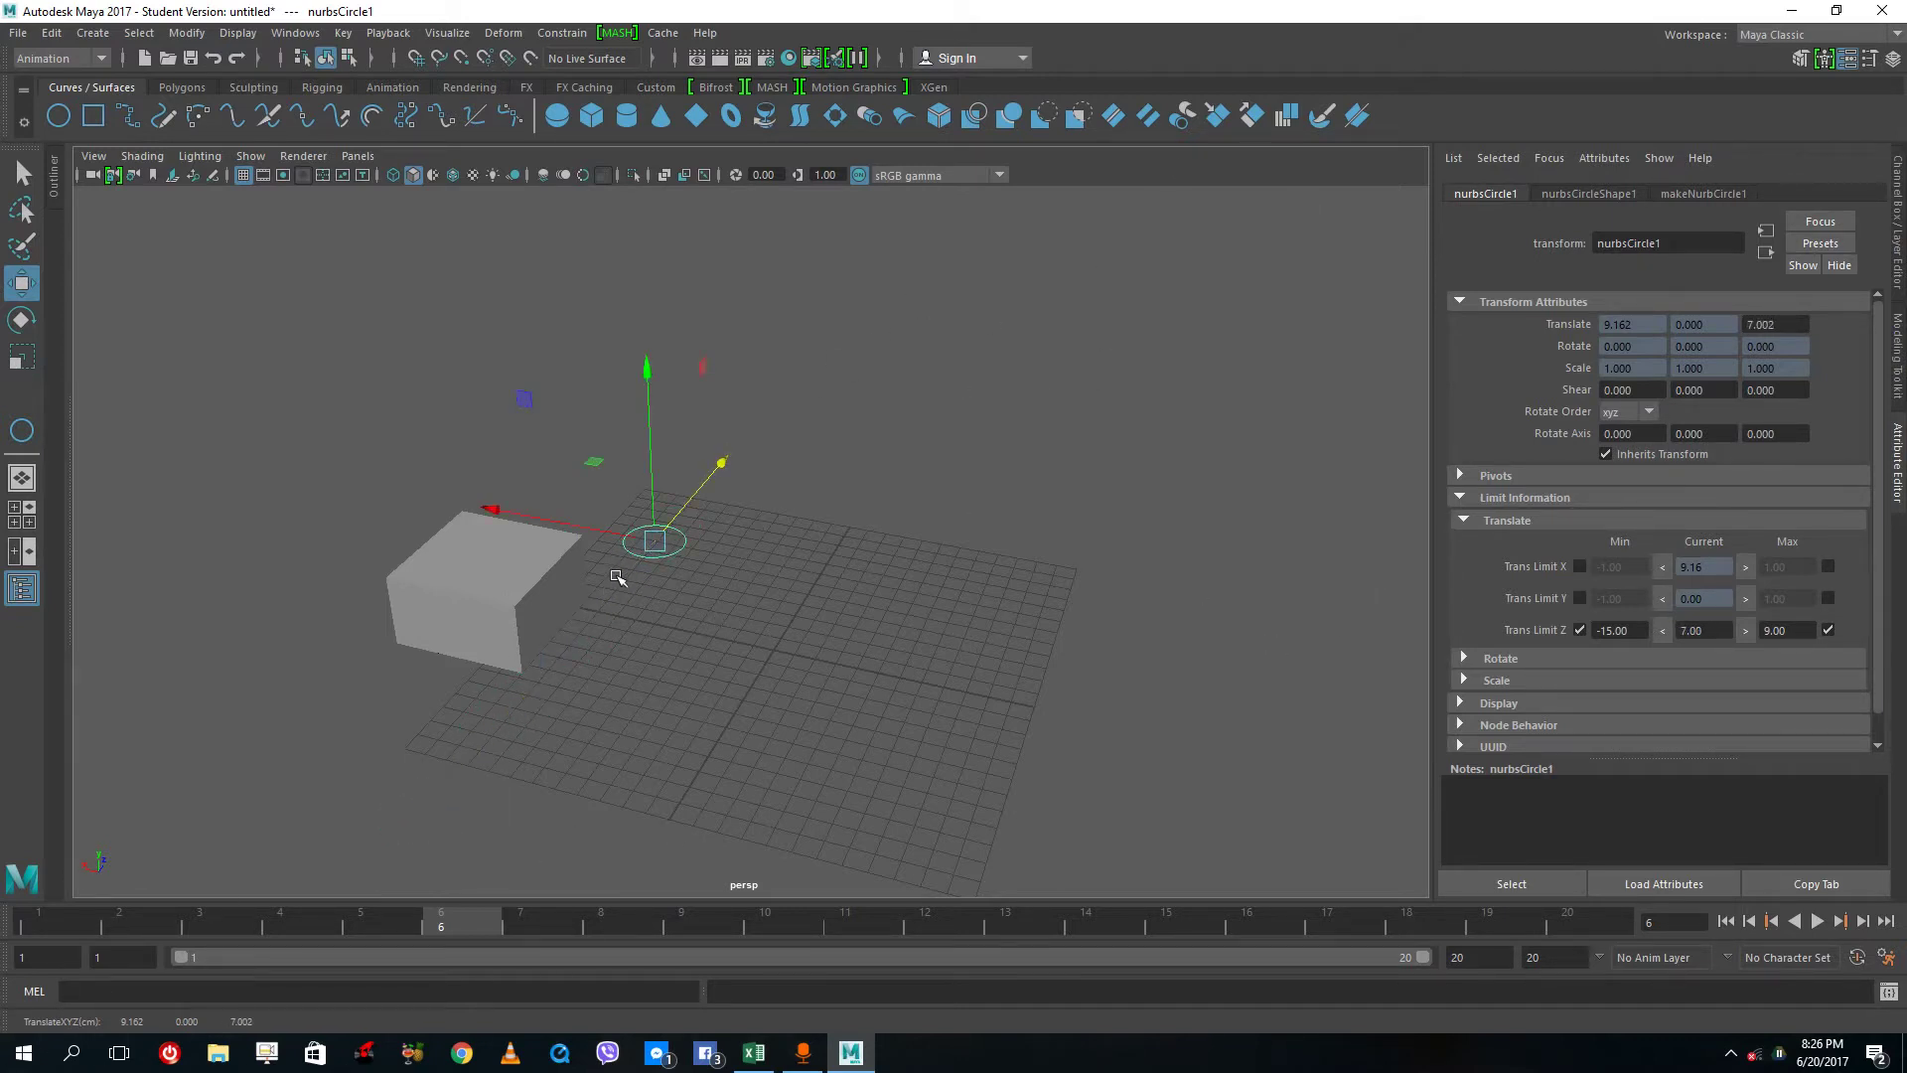
pyautogui.click(1827, 631)
pyautogui.moveTo(735, 476); pyautogui.dragTo(695, 556, button='middle')
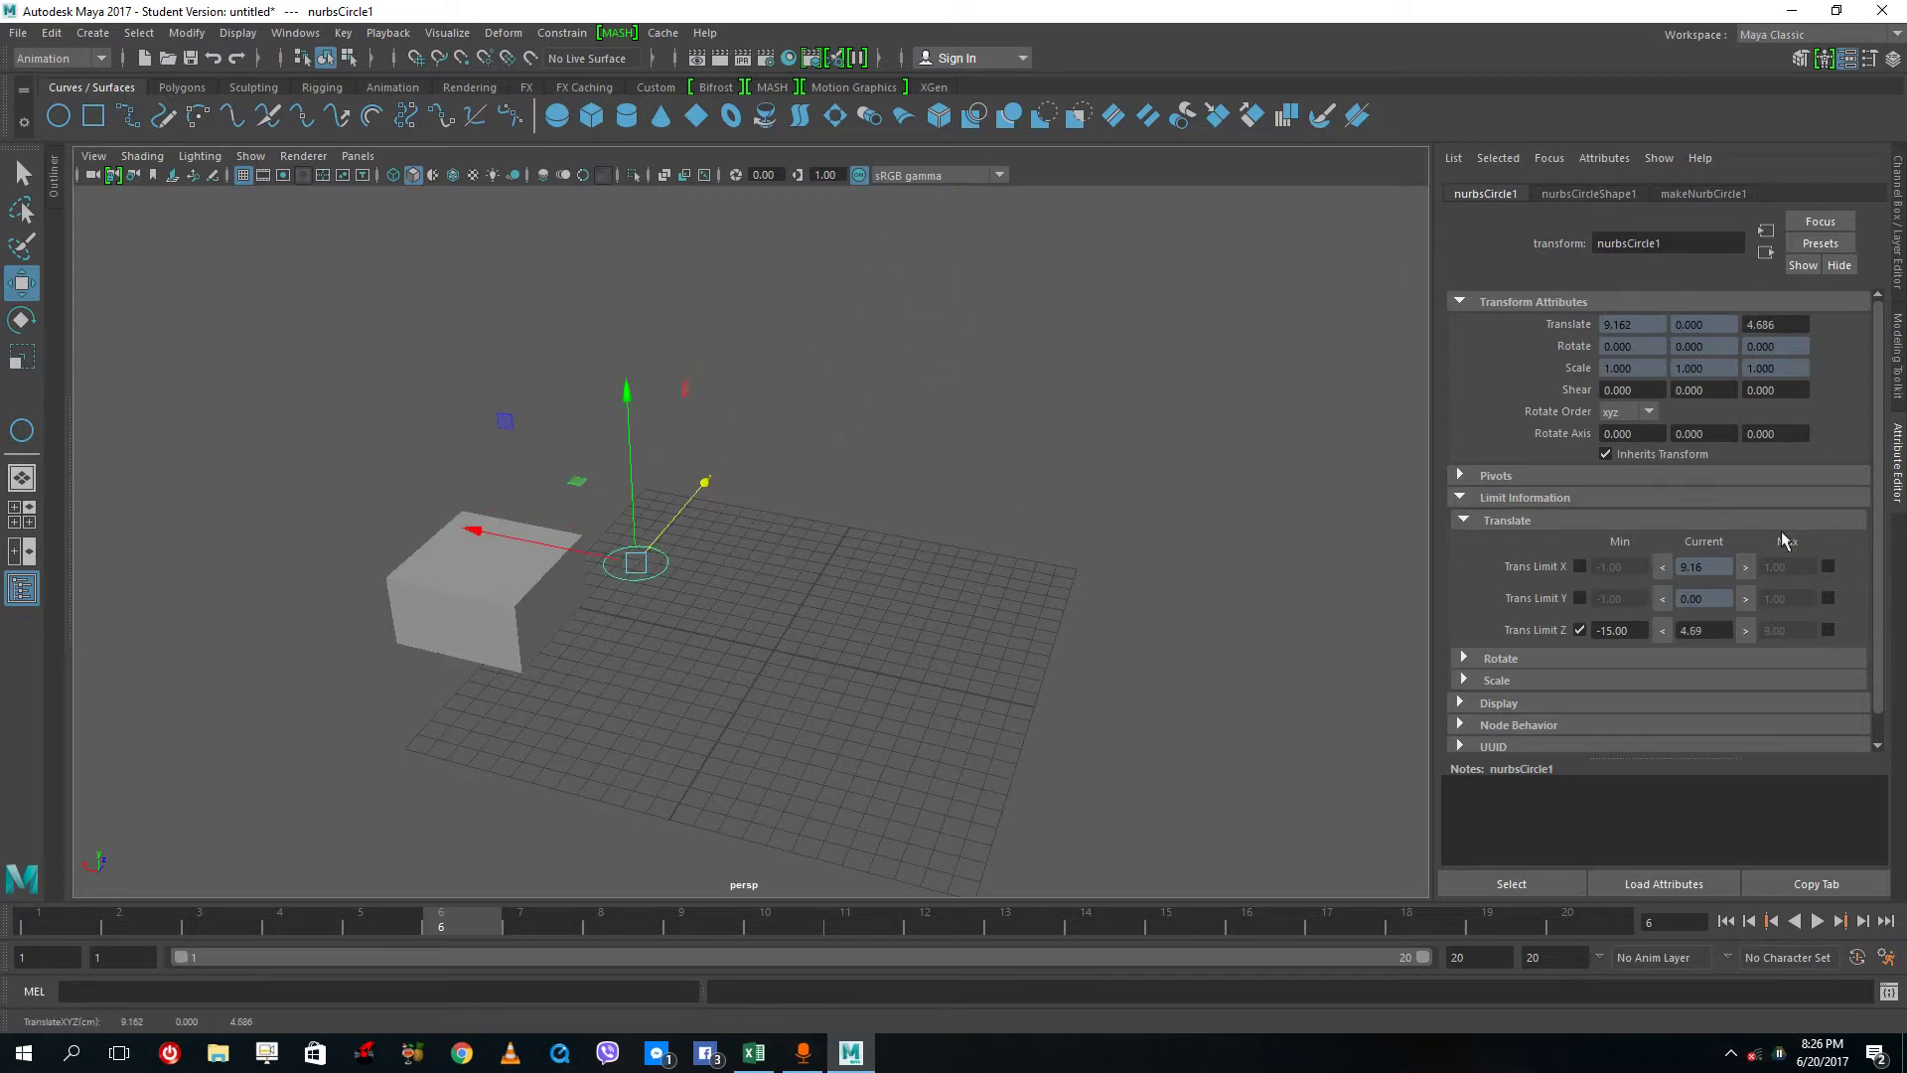
pyautogui.click(1827, 629)
pyautogui.moveTo(727, 469); pyautogui.dragTo(934, 354, button='middle')
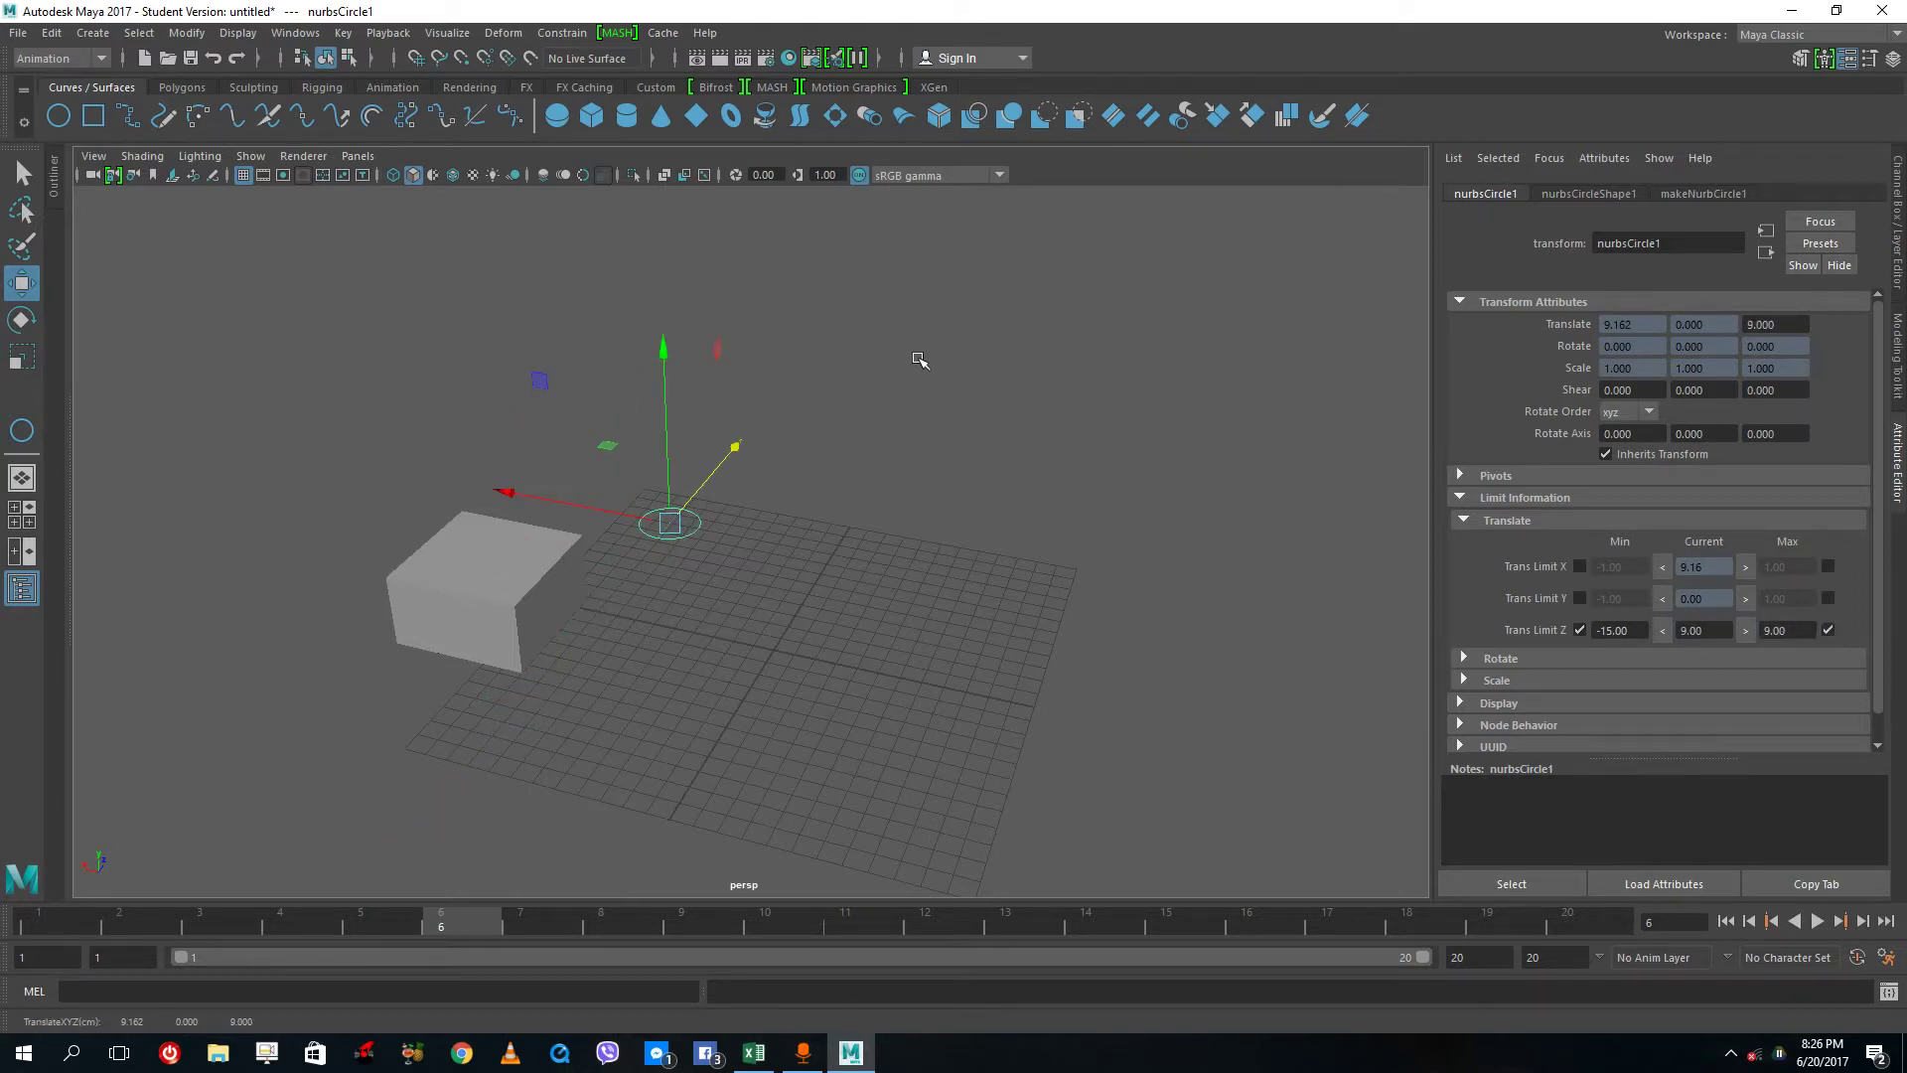